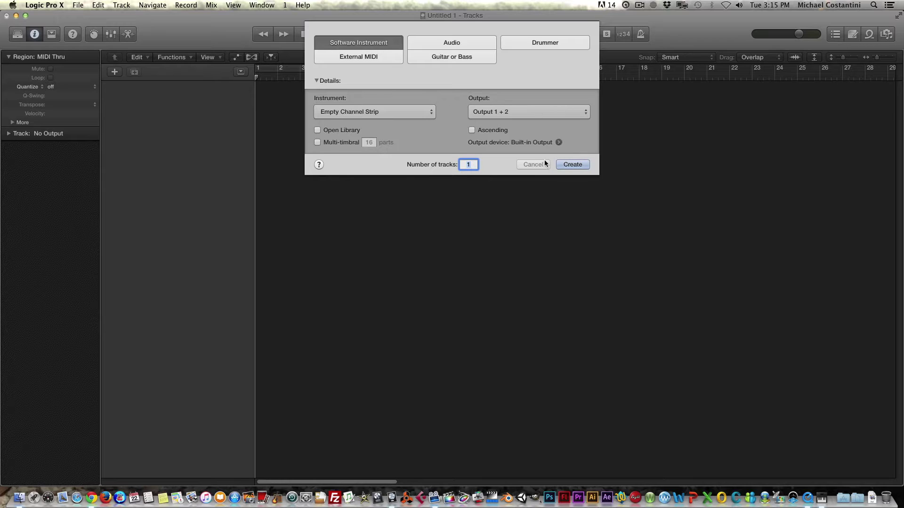
Confirm the New Tracks dialog to add the software instrument track Inst 1.
{"action": "left_click", "coordinate": [575, 163]}
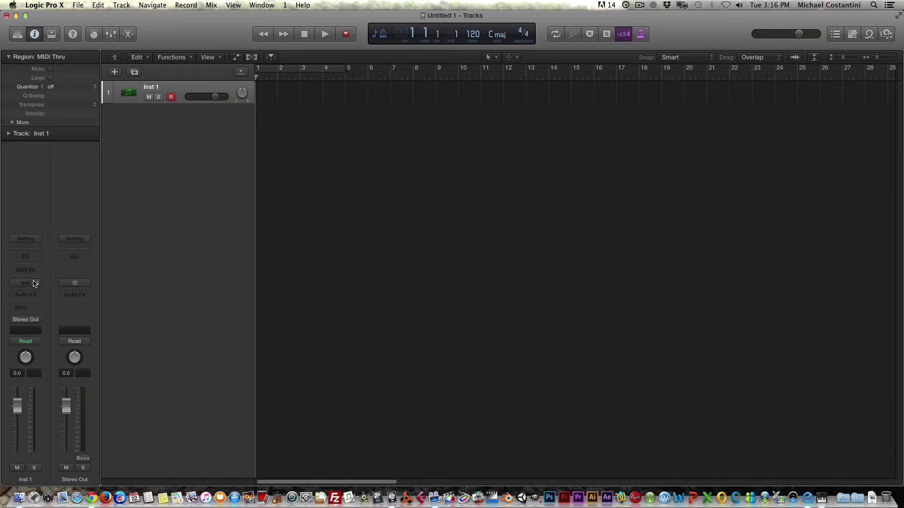
Load Maschine 2 in Multi-Output (16xStereo) mode into Inst 1's instrument slot.
{"action": "left_click", "coordinate": [34, 284]}
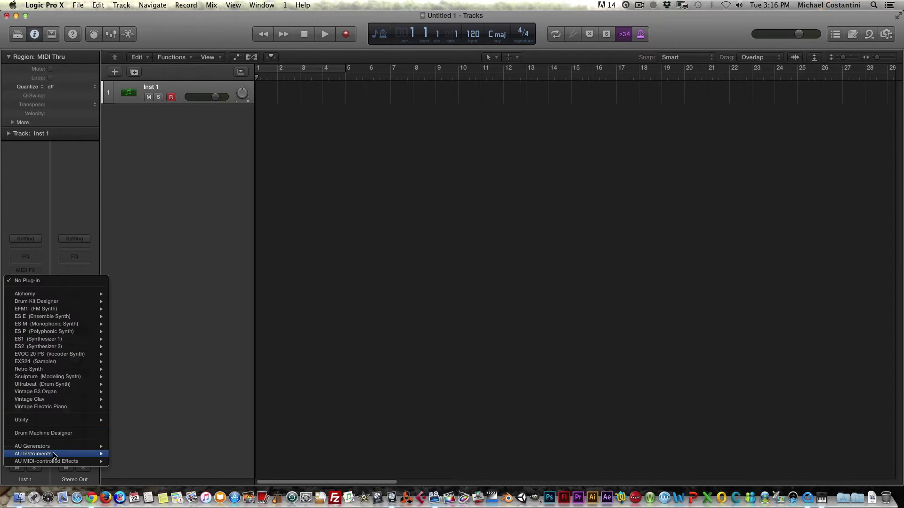
{"action": "mouse_move", "coordinate": [54, 455]}
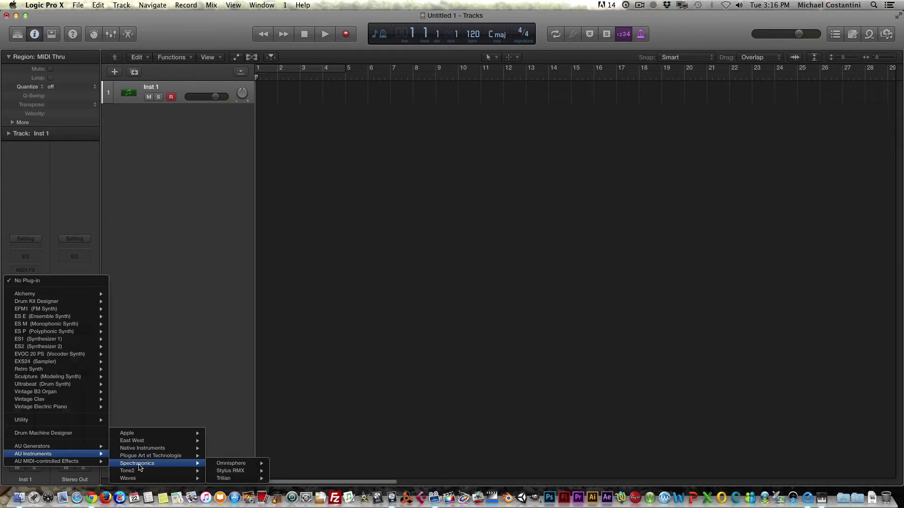
{"action": "mouse_move", "coordinate": [159, 452]}
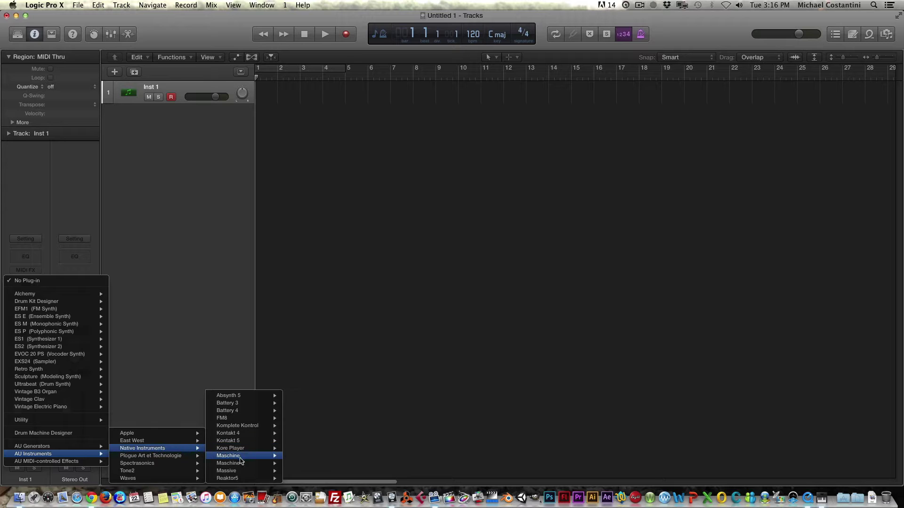
{"action": "mouse_move", "coordinate": [237, 465]}
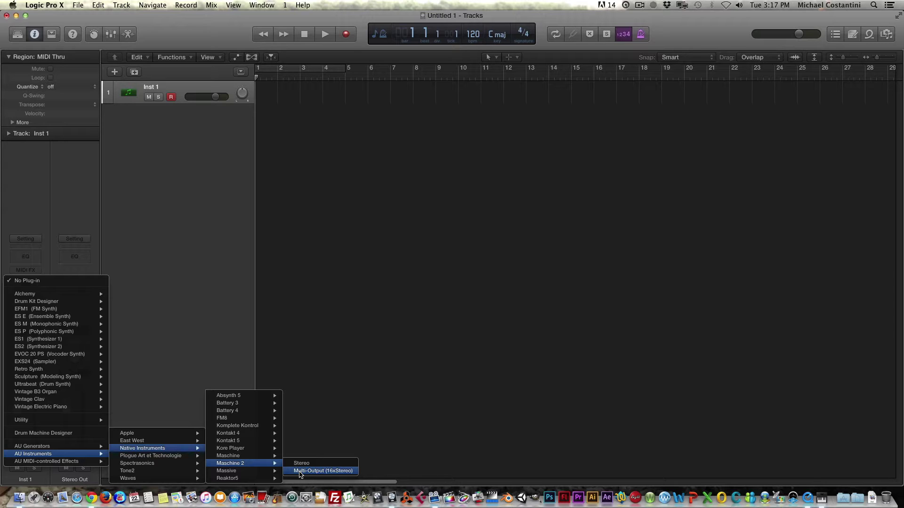
{"action": "left_click", "coordinate": [299, 471]}
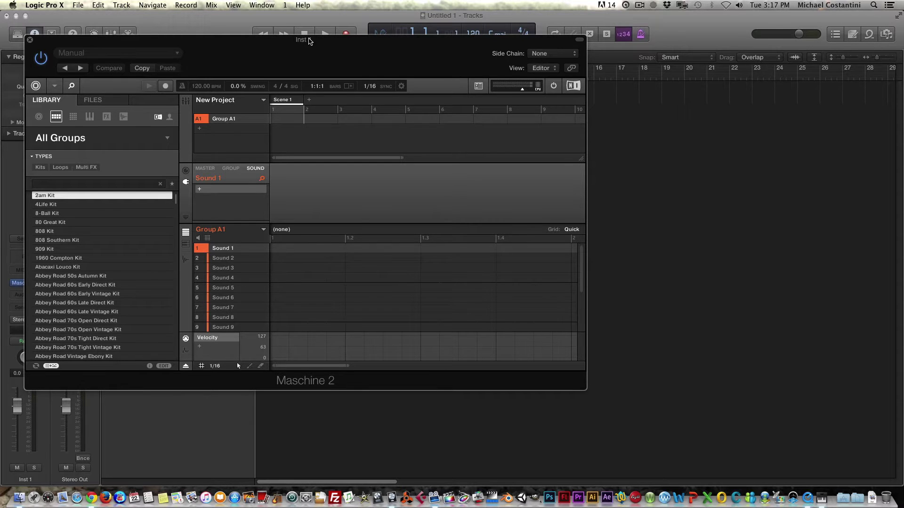
Load the Booomer Kit from the Raw Voltage expansion into Maschine's Group A1.
{"action": "left_click_drag", "start_coordinate": [311, 40], "coordinate": [496, 73]}
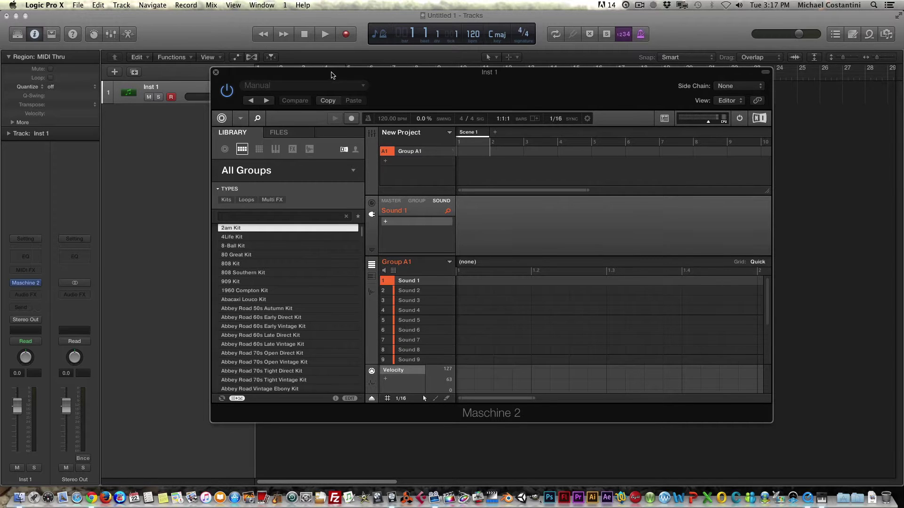
{"action": "left_click_drag", "start_coordinate": [332, 74], "coordinate": [335, 104]}
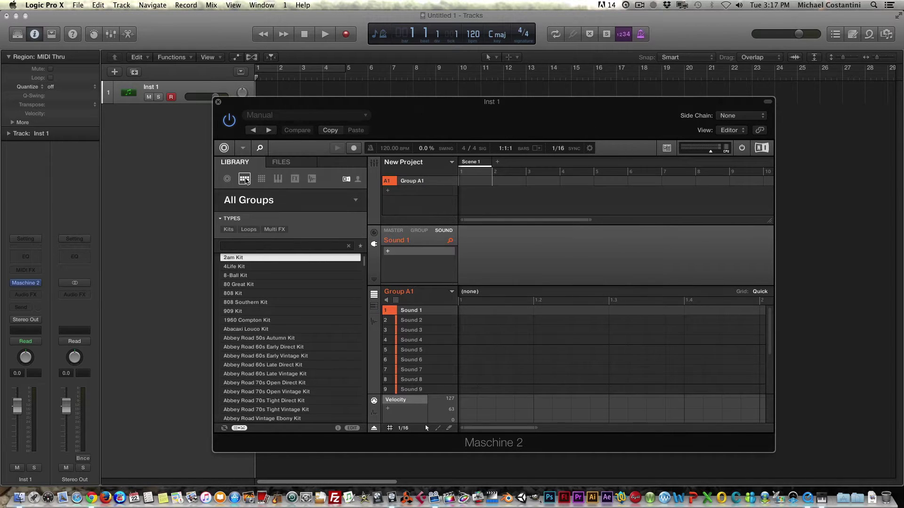
{"action": "left_click", "coordinate": [276, 201]}
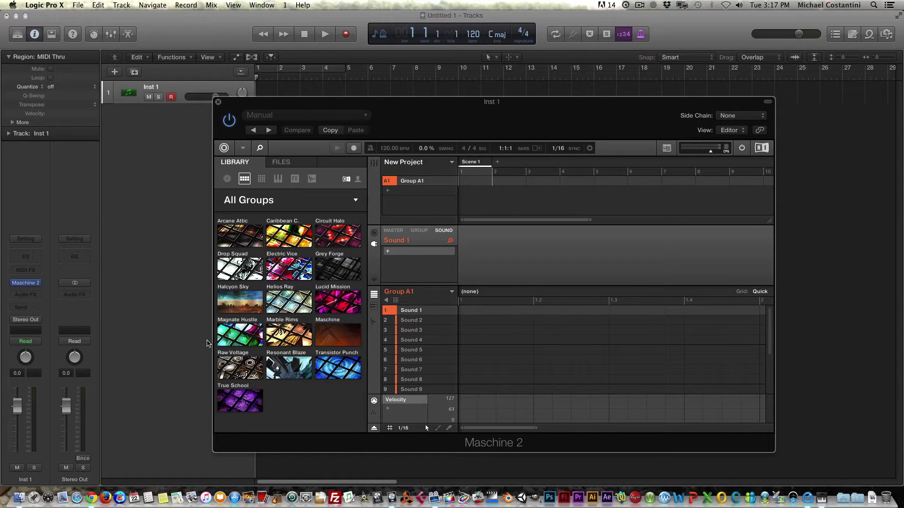
{"action": "left_click", "coordinate": [237, 364]}
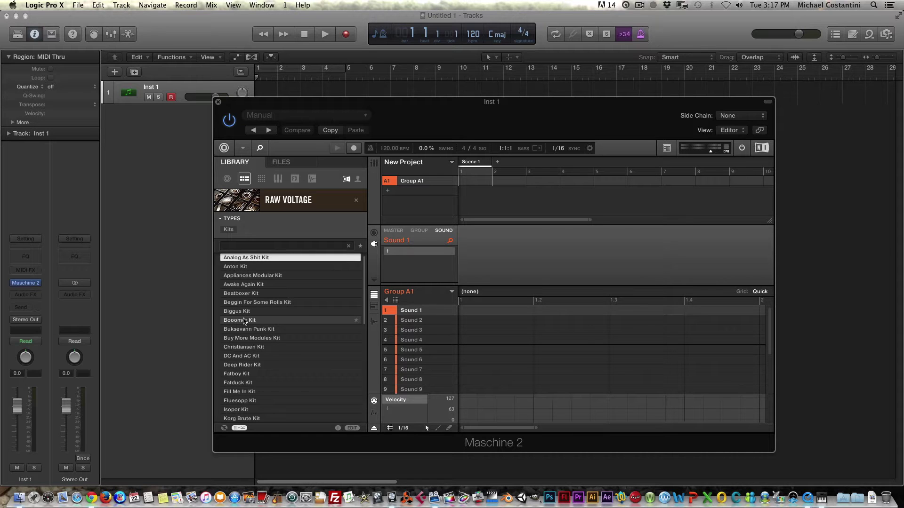
{"action": "double_click", "coordinate": [244, 321]}
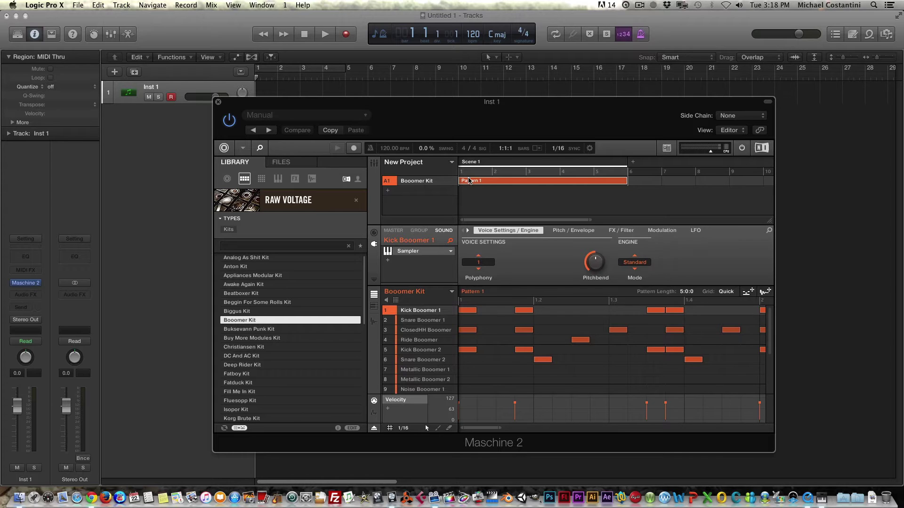
{"action": "key", "text": "space"}
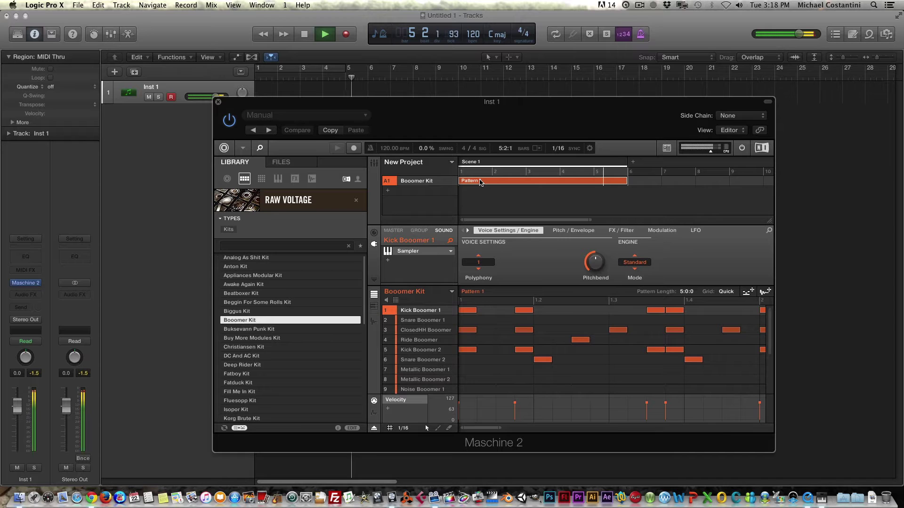
{"action": "key", "text": "space"}
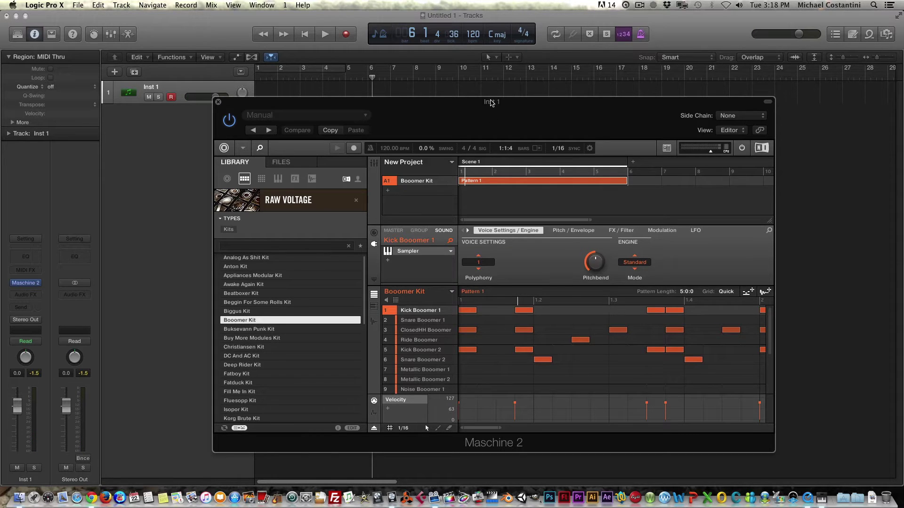
Drag Maschine's Pattern 1 into Logic's arrange area as per-sound MIDI tracks.
{"action": "left_click_drag", "start_coordinate": [491, 102], "coordinate": [592, 69]}
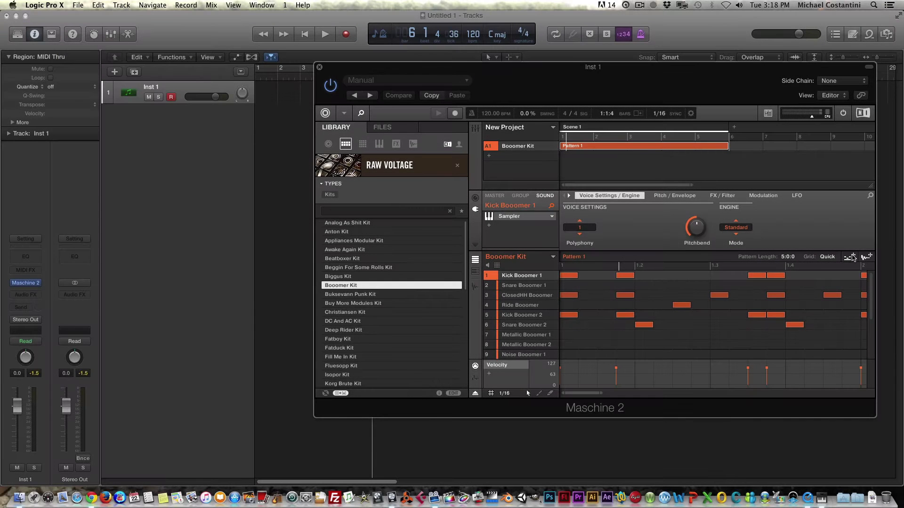
{"action": "left_click_drag", "start_coordinate": [850, 257], "coordinate": [421, 69]}
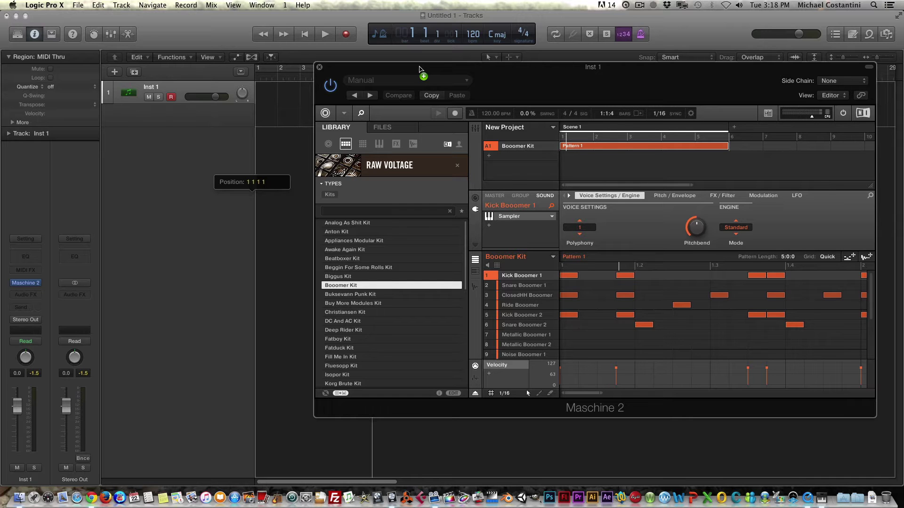
{"action": "left_click_drag", "start_coordinate": [420, 67], "coordinate": [527, 115]}
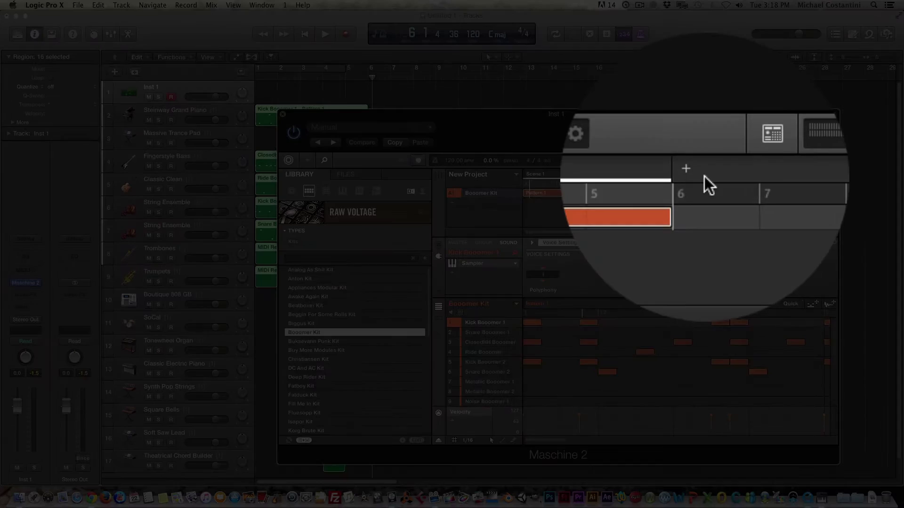
Add an empty Scene 2 in Maschine and play the dropped Booomer regions from bar 1.
{"action": "left_click", "coordinate": [704, 176]}
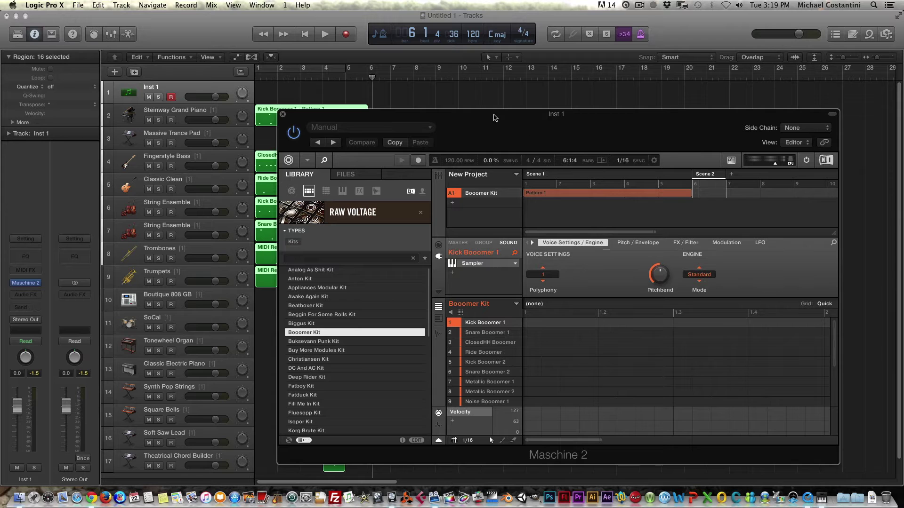
{"action": "left_click_drag", "start_coordinate": [494, 117], "coordinate": [663, 111]}
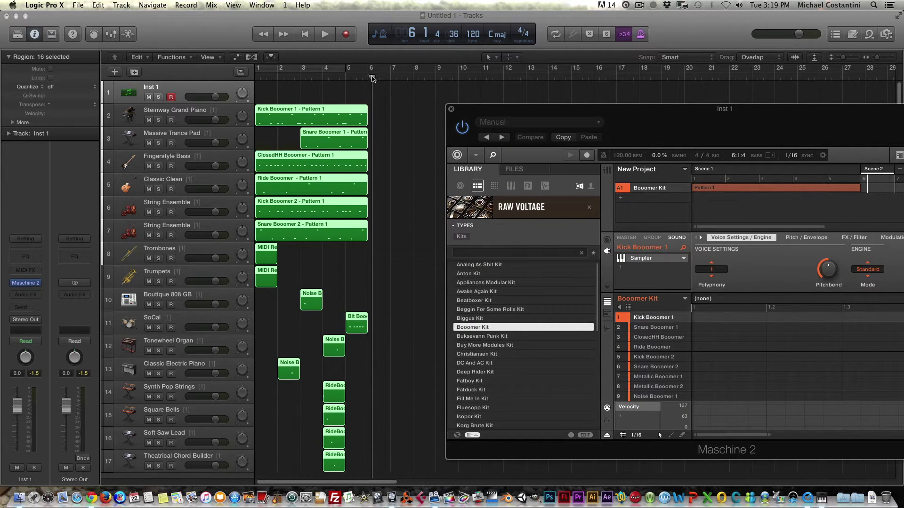
{"action": "left_click_drag", "start_coordinate": [372, 77], "coordinate": [244, 81]}
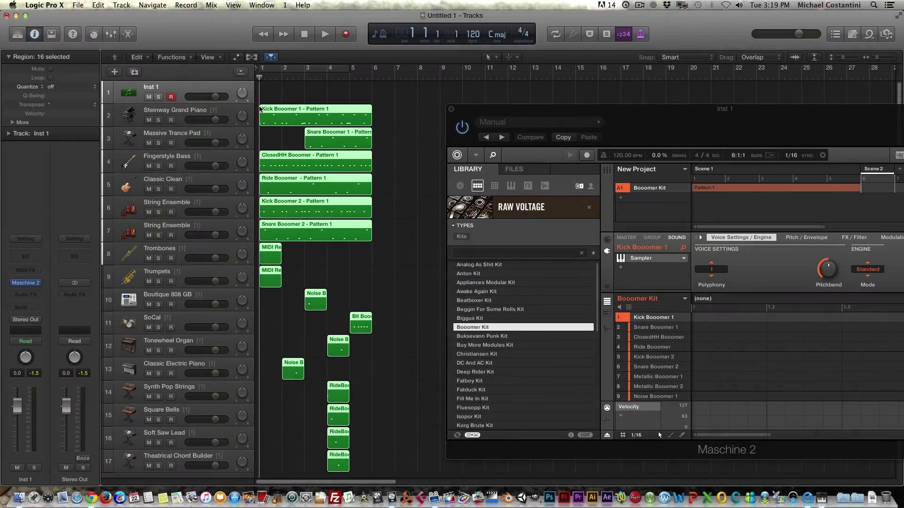
{"action": "key", "text": "space"}
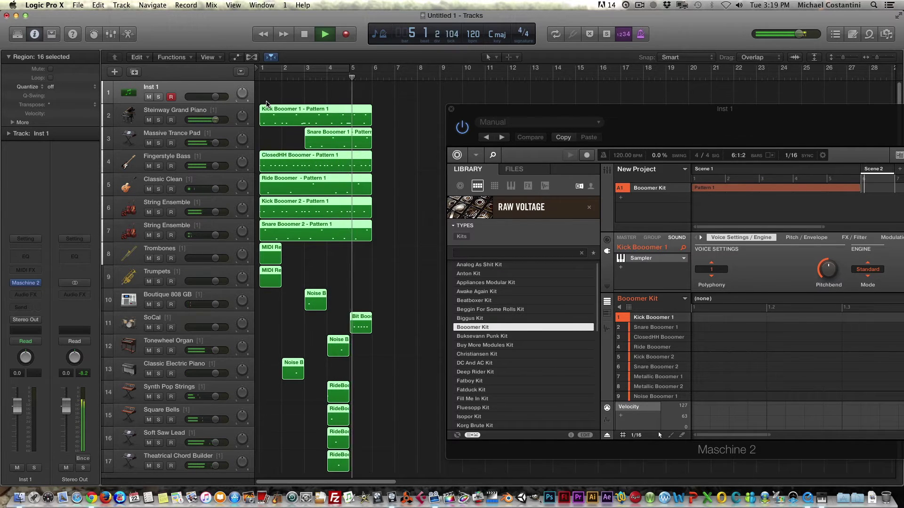
{"action": "key", "text": "space"}
Return the playhead to bar 1 and undo the drop, removing tracks 2–17.
{"action": "left_click_drag", "start_coordinate": [372, 77], "coordinate": [250, 82]}
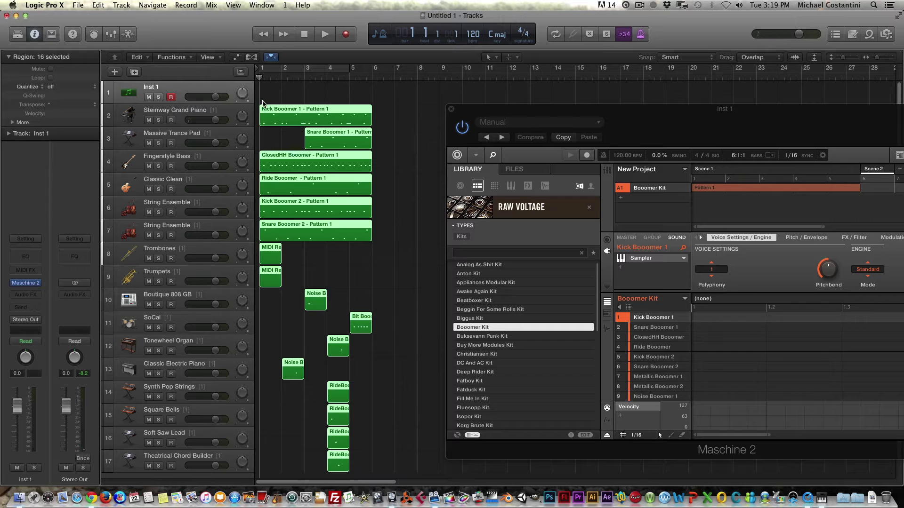
{"action": "left_click_drag", "start_coordinate": [490, 113], "coordinate": [434, 79]}
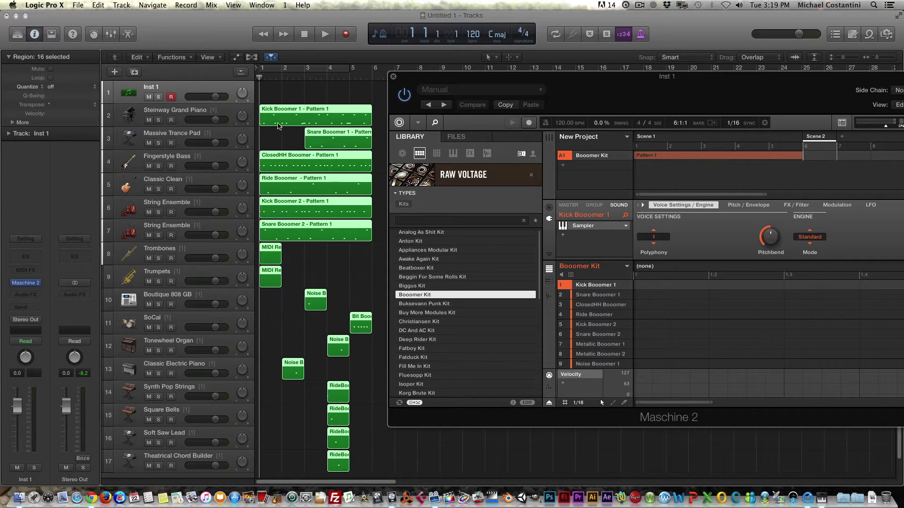
{"action": "key", "text": "super+z"}
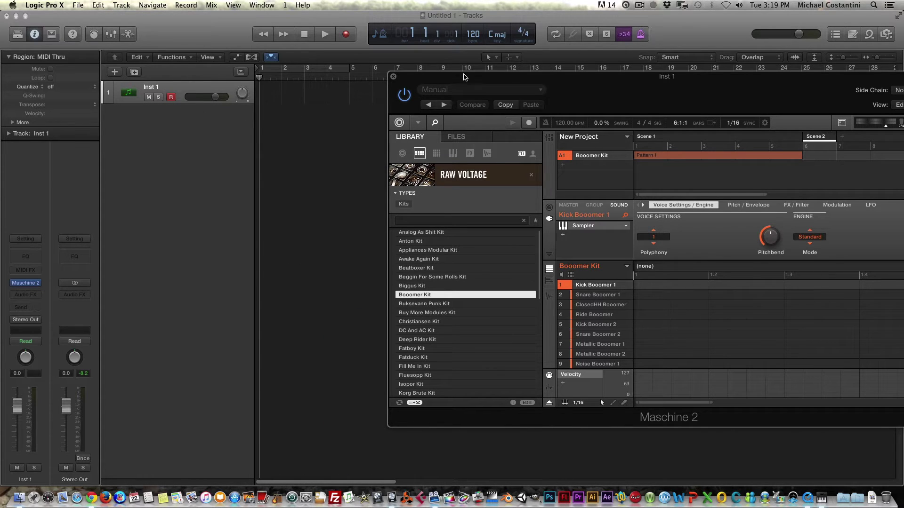
Apply Group MIDI Batch Setup > Sounds to MIDI Notes to the Booomer Kit group.
{"action": "left_click_drag", "start_coordinate": [466, 77], "coordinate": [299, 115]}
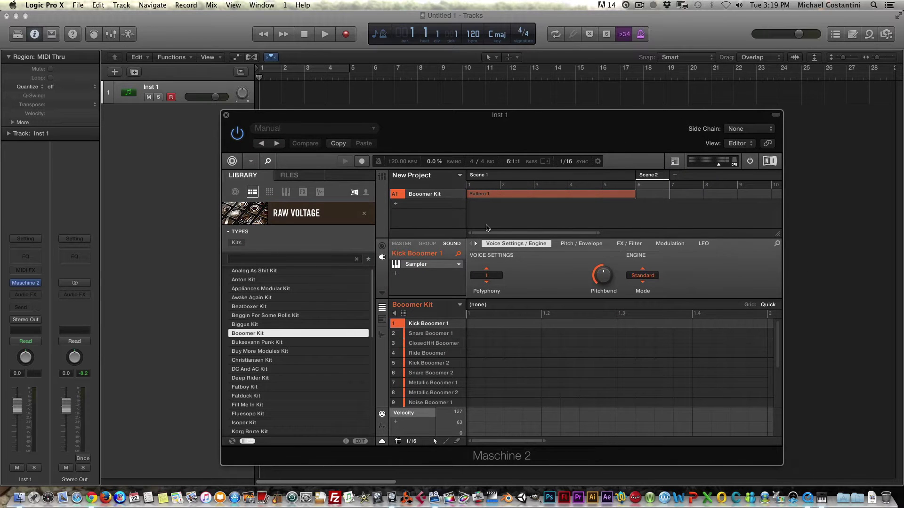
{"action": "left_click_drag", "start_coordinate": [431, 121], "coordinate": [426, 156]}
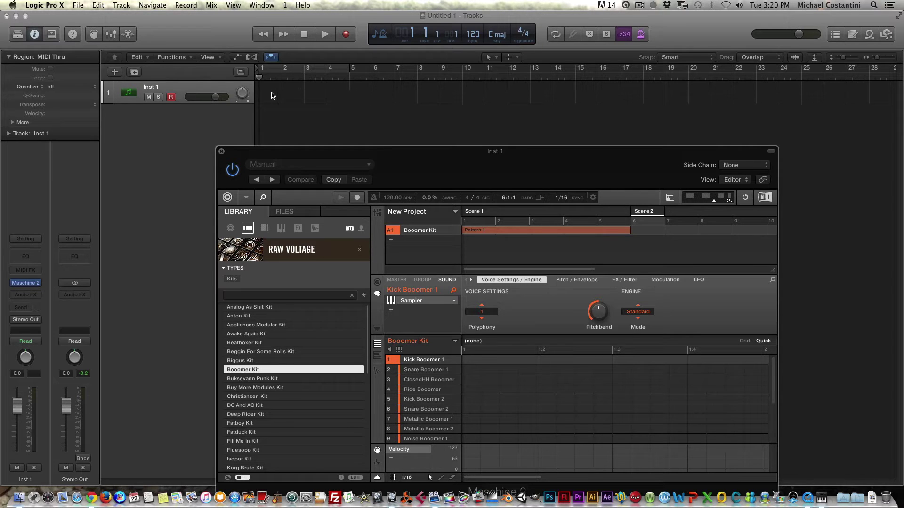
{"action": "left_click_drag", "start_coordinate": [464, 156], "coordinate": [509, 83]}
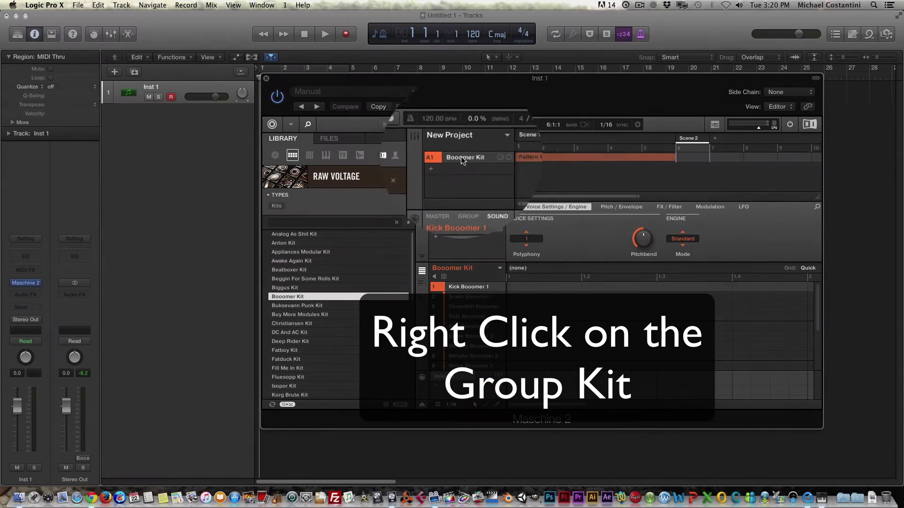
{"action": "right_click", "coordinate": [462, 160]}
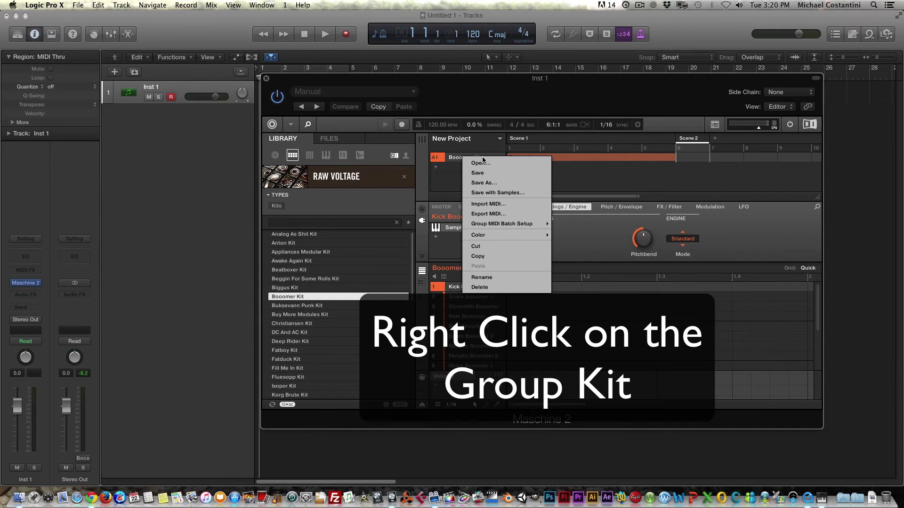
{"action": "mouse_move", "coordinate": [494, 226]}
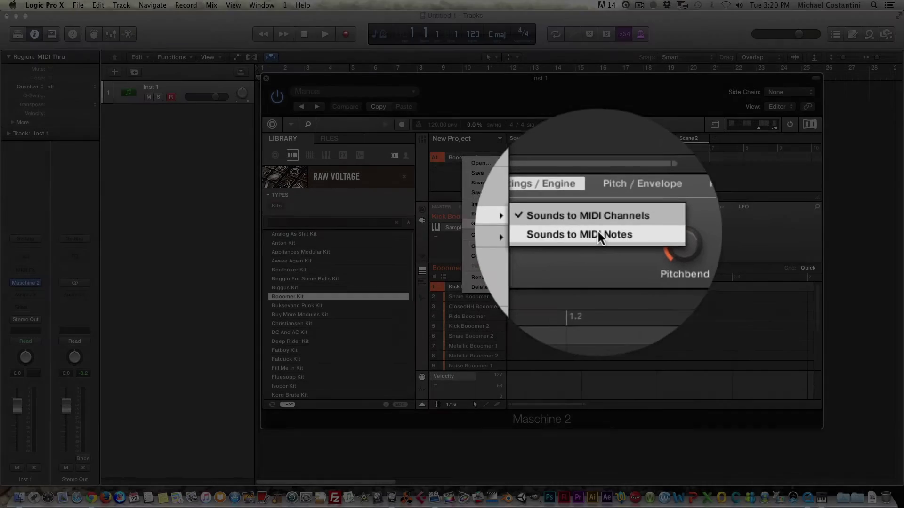
{"action": "left_click", "coordinate": [598, 234]}
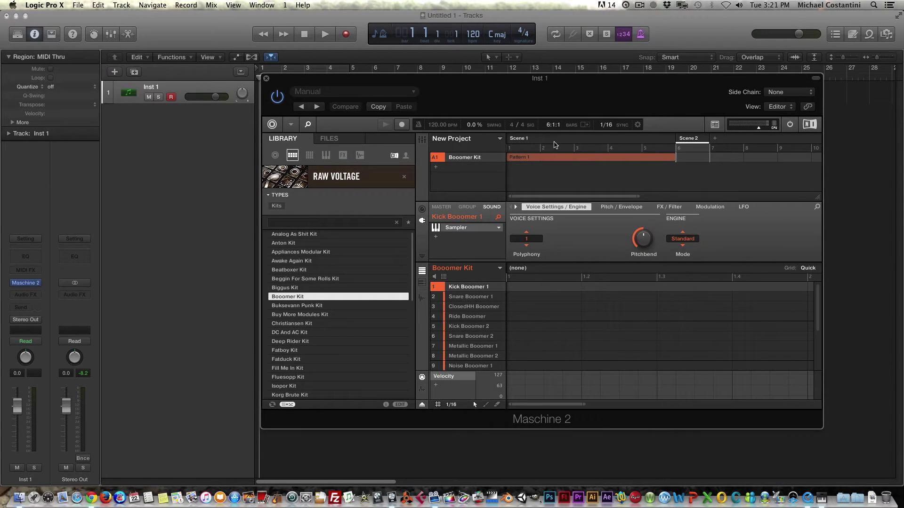
Drag Scene 1's Pattern 1 onto Inst 1 as the Booomer Kit - Pattern 1 region.
{"action": "left_click", "coordinate": [555, 145]}
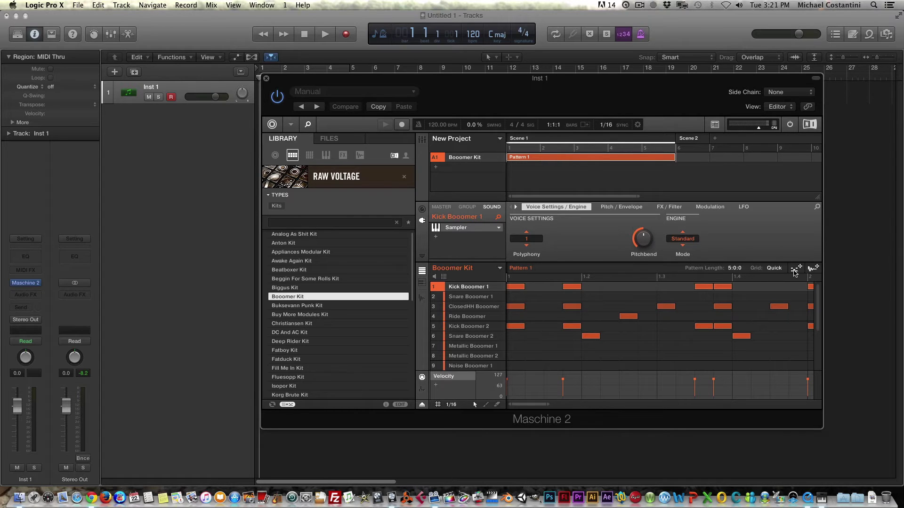
{"action": "left_click_drag", "start_coordinate": [520, 82], "coordinate": [477, 132]}
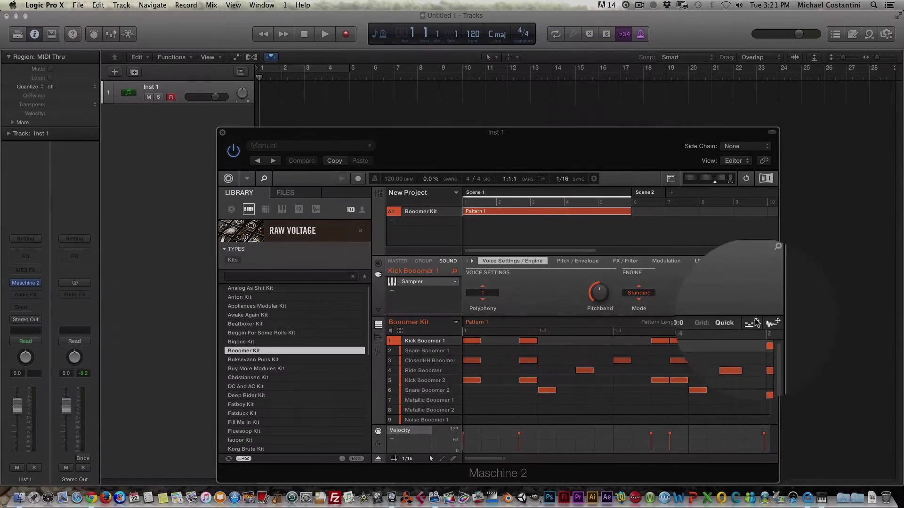
{"action": "left_click_drag", "start_coordinate": [752, 323], "coordinate": [257, 99]}
Turn on Cycle and stretch the loop to span bars 1–5.
{"action": "left_click", "coordinate": [270, 66]}
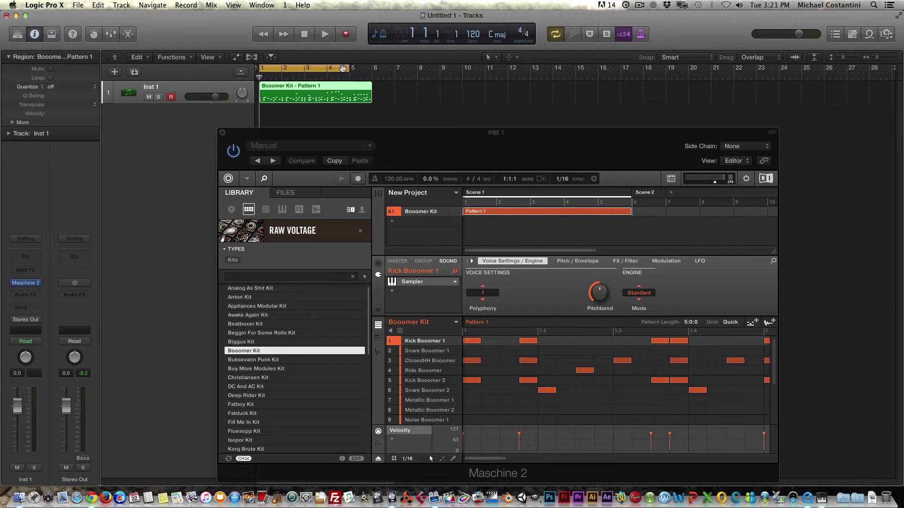
{"action": "left_click_drag", "start_coordinate": [333, 67], "coordinate": [373, 68]}
{"action": "left_click_drag", "start_coordinate": [330, 136], "coordinate": [505, 72]}
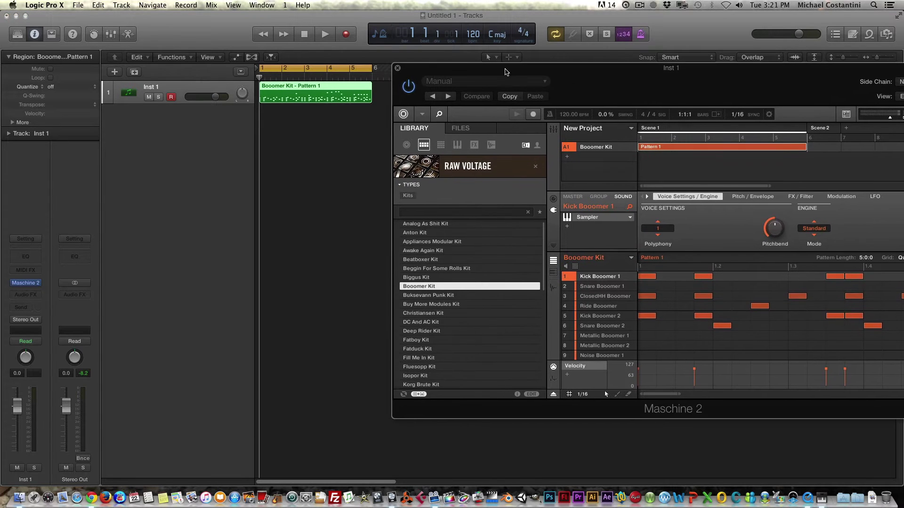
Open the Booomer Kit - Pattern 1 region's notes in the Piano Roll.
{"action": "double_click", "coordinate": [292, 90]}
{"action": "left_click_drag", "start_coordinate": [460, 70], "coordinate": [604, 7]}
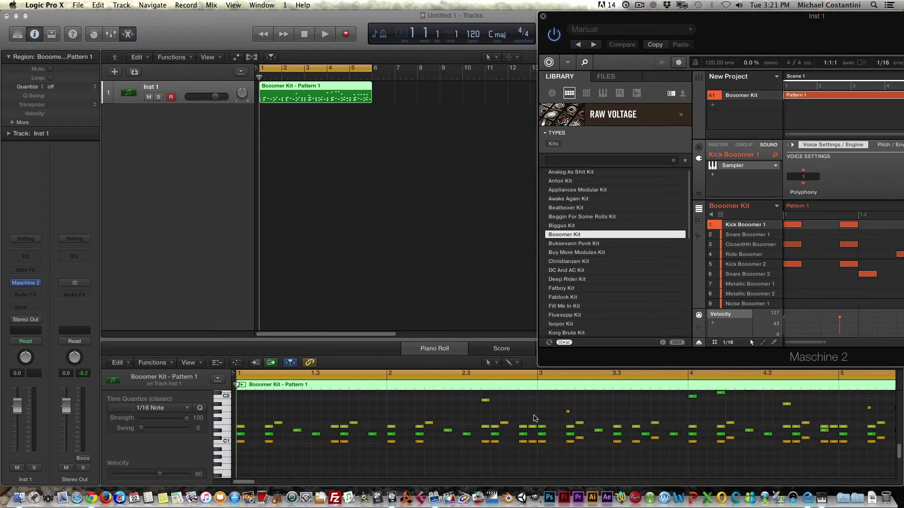
{"action": "left_click_drag", "start_coordinate": [633, 18], "coordinate": [382, 63]}
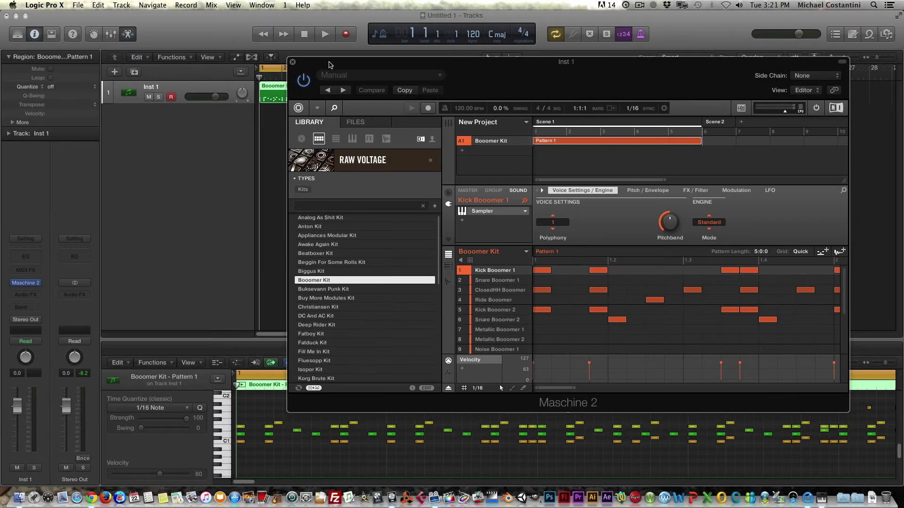
{"action": "left_click_drag", "start_coordinate": [329, 64], "coordinate": [459, 62]}
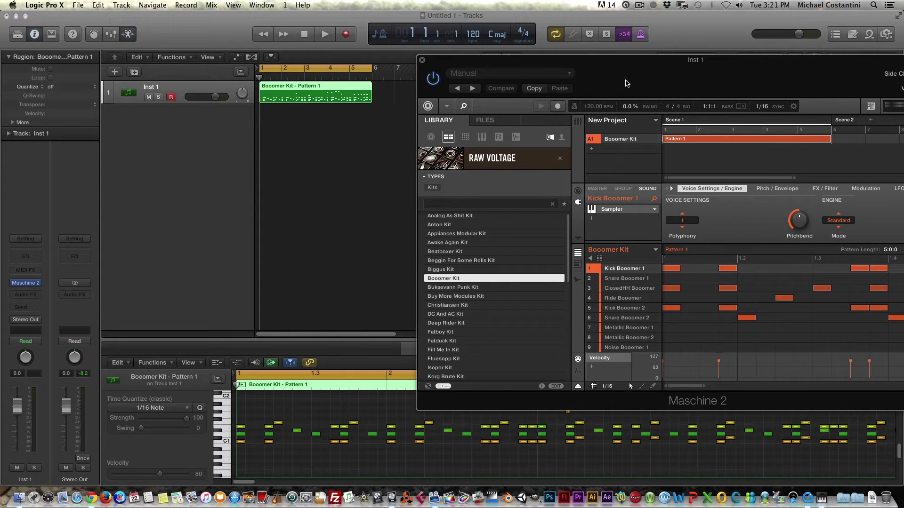
{"action": "left_click_drag", "start_coordinate": [624, 60], "coordinate": [488, 65]}
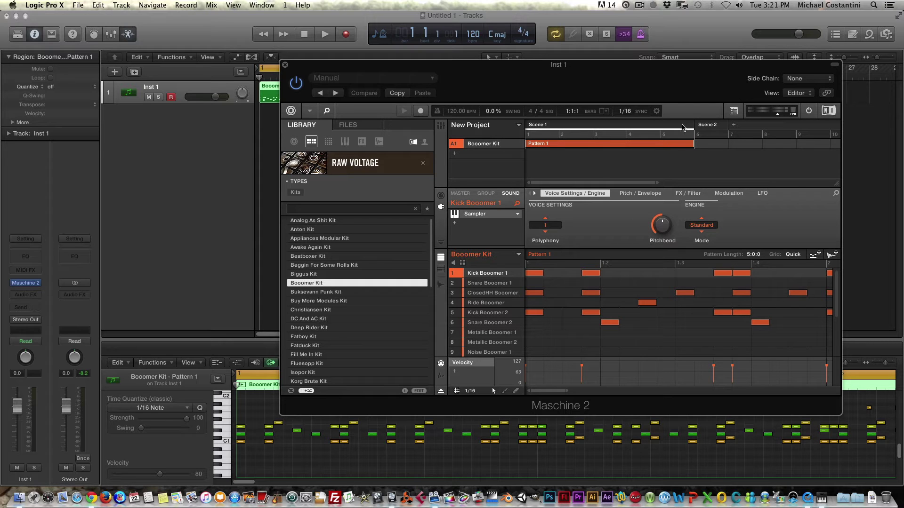
Switch Maschine's arranger to the empty Scene 2.
{"action": "left_click", "coordinate": [709, 125]}
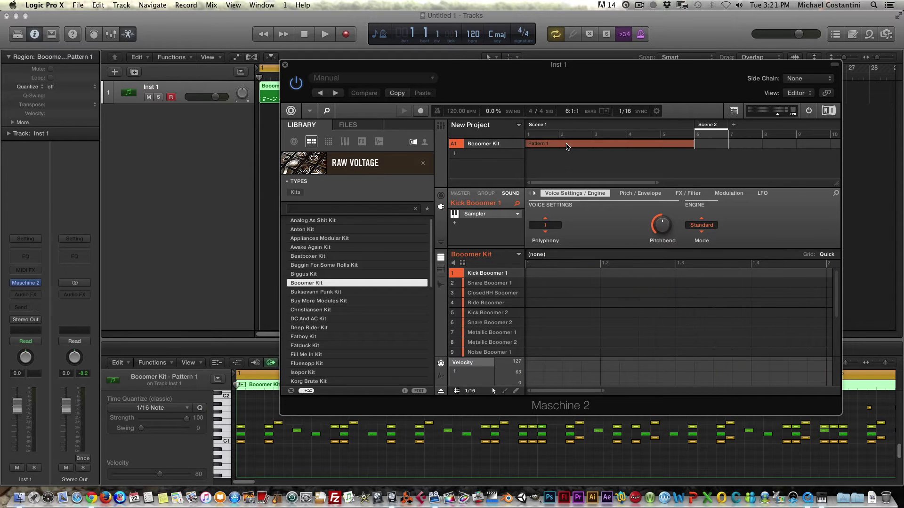
{"action": "left_click_drag", "start_coordinate": [400, 66], "coordinate": [614, 64]}
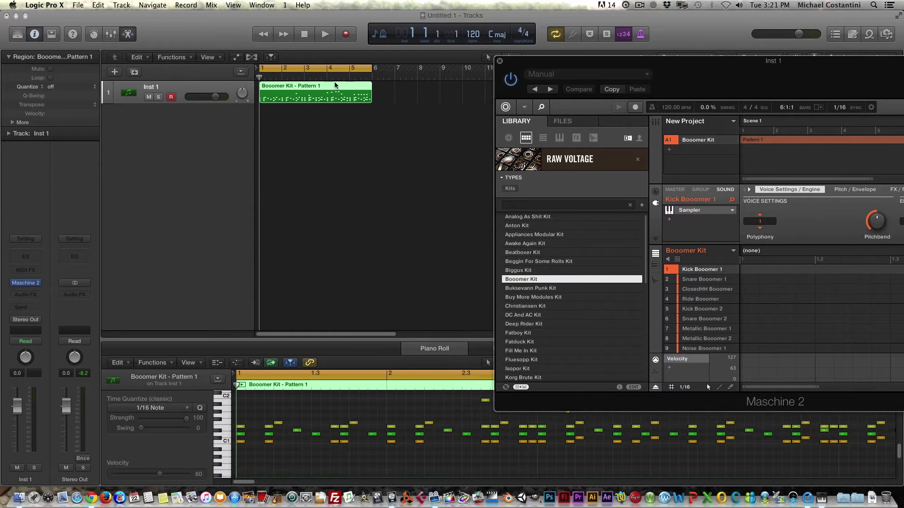
{"action": "left_click_drag", "start_coordinate": [772, 64], "coordinate": [673, 55]}
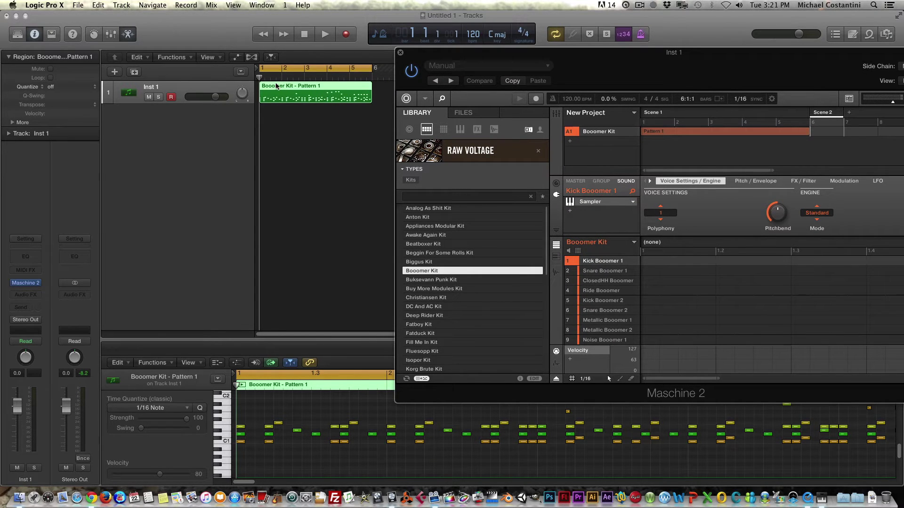
{"action": "left_click_drag", "start_coordinate": [448, 56], "coordinate": [469, 82]}
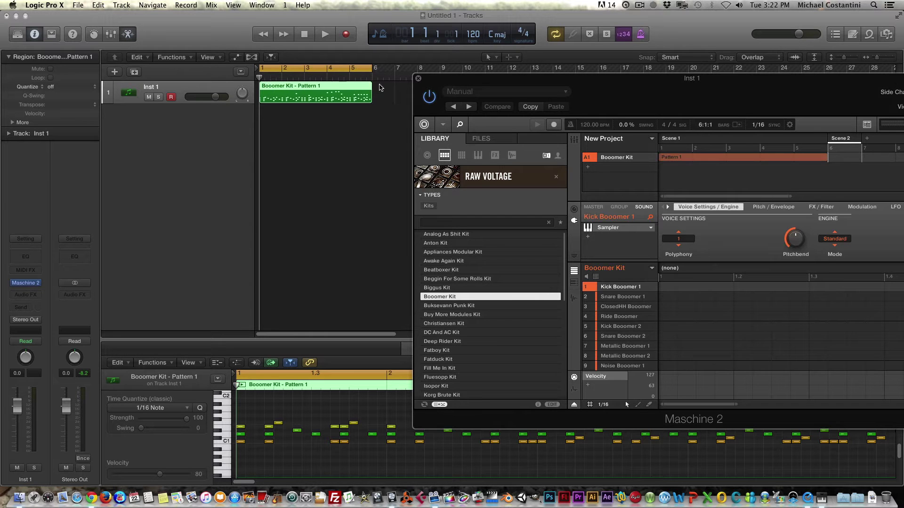
{"action": "key", "text": "space"}
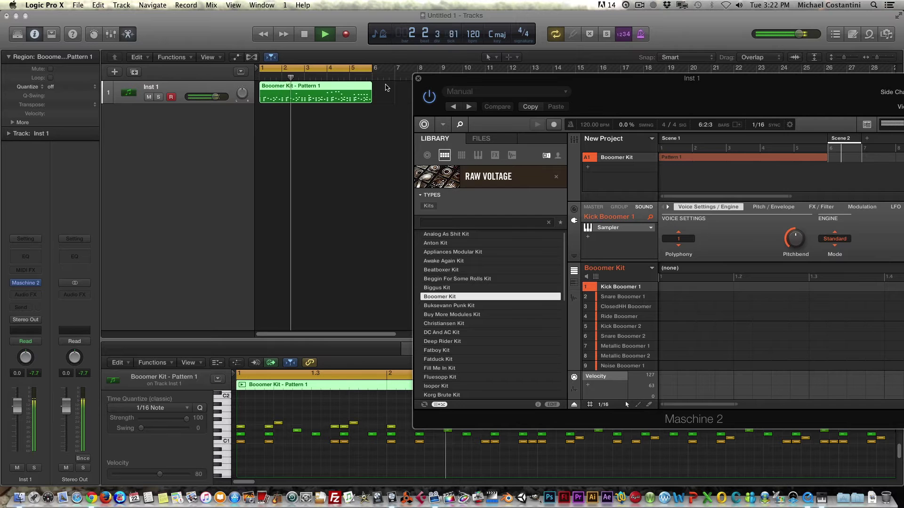
{"action": "key", "text": "space"}
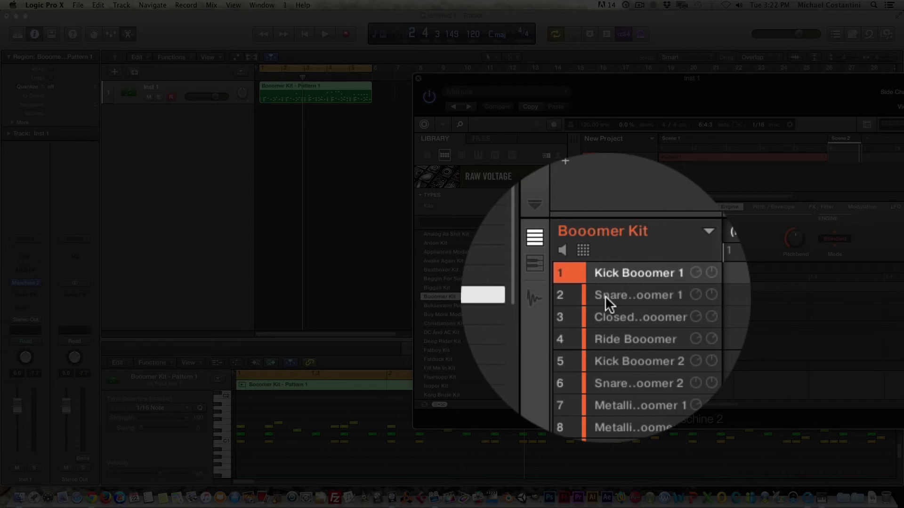
{"action": "left_click", "coordinate": [607, 297]}
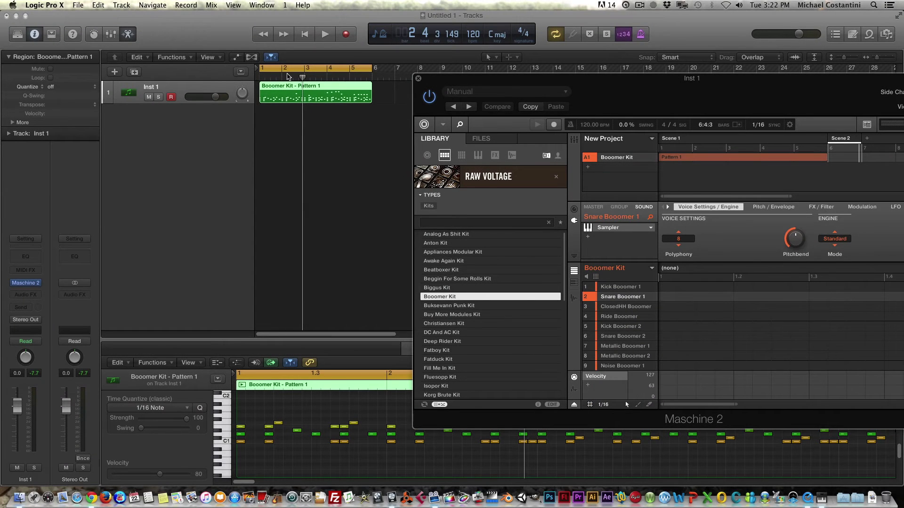
{"action": "left_click_drag", "start_coordinate": [307, 78], "coordinate": [250, 79]}
{"action": "key", "text": "space"}
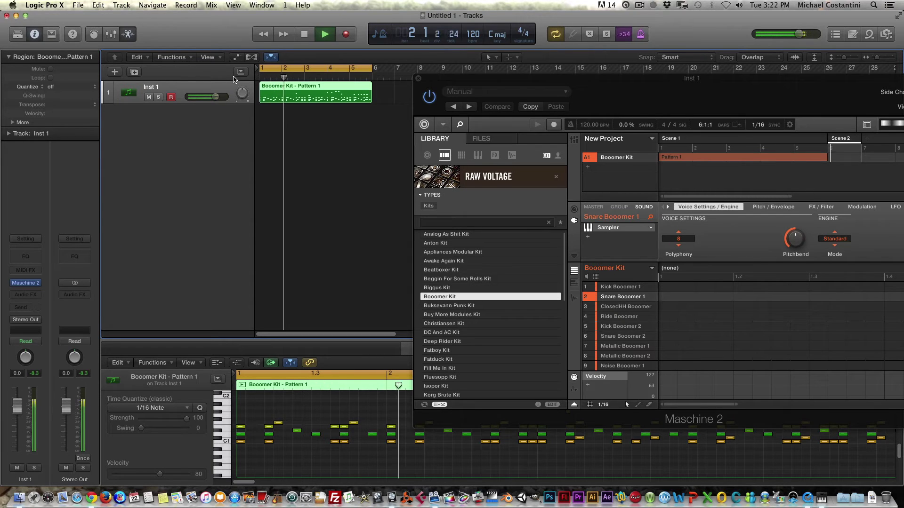
{"action": "key", "text": "space"}
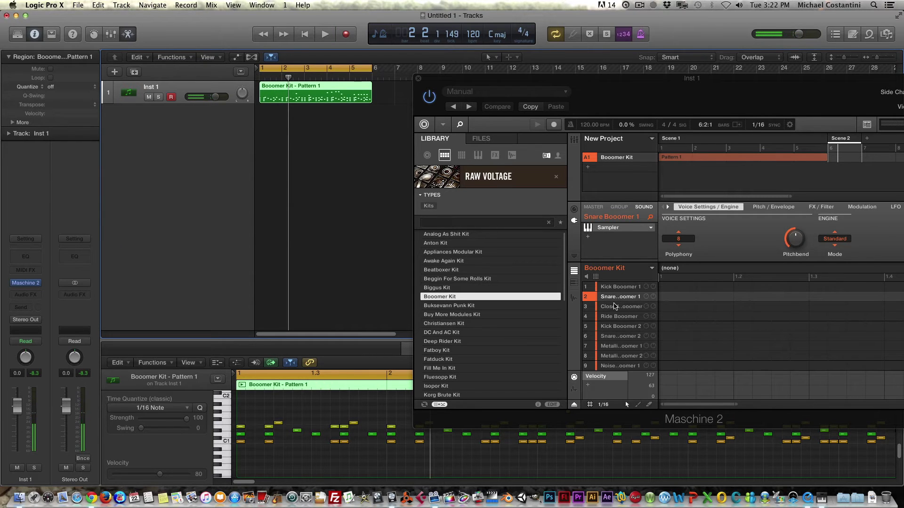
{"action": "left_click", "coordinate": [613, 290]}
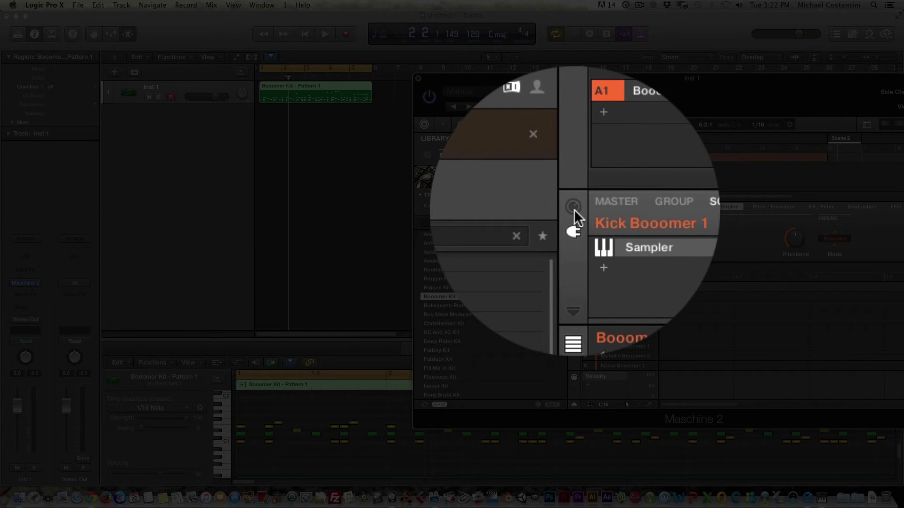
Switch on MIDI Active in the Booomer Kit group's Input properties, channel All.
{"action": "left_click", "coordinate": [573, 209]}
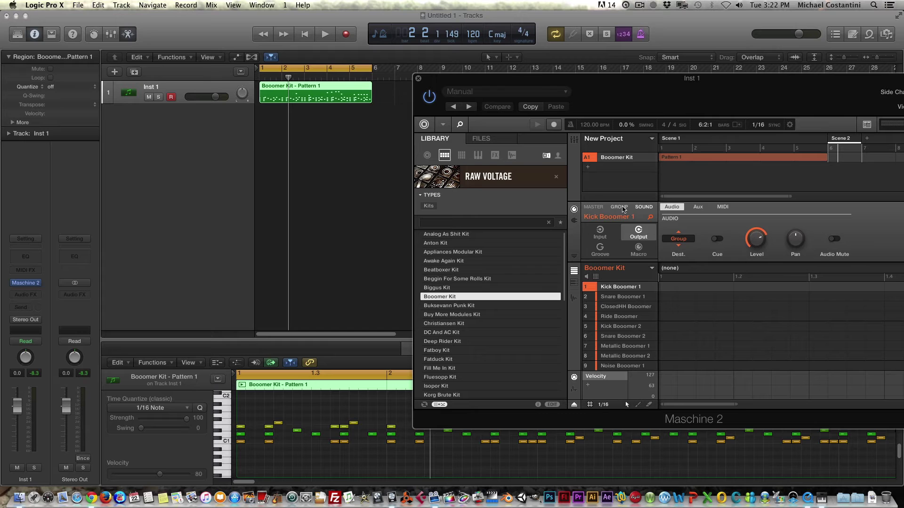
{"action": "mouse_move", "coordinate": [589, 285]}
{"action": "left_click", "coordinate": [618, 207]}
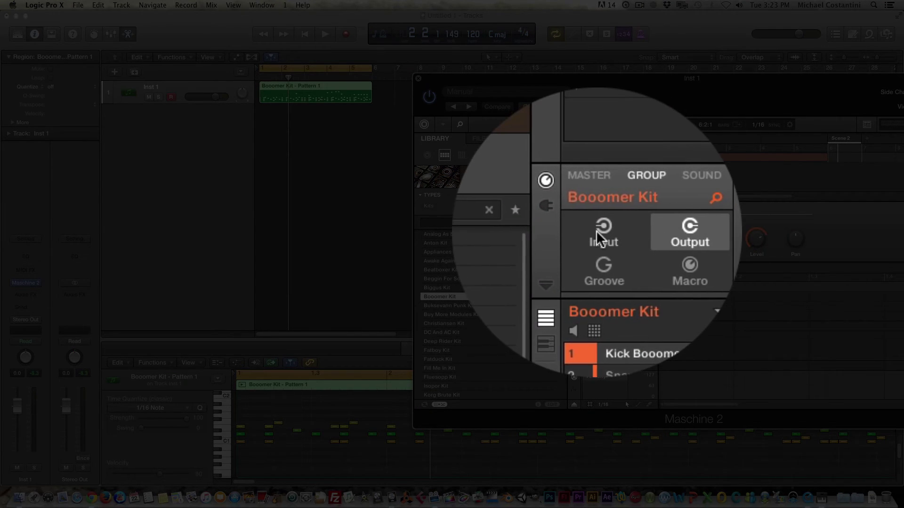
{"action": "left_click", "coordinate": [598, 233]}
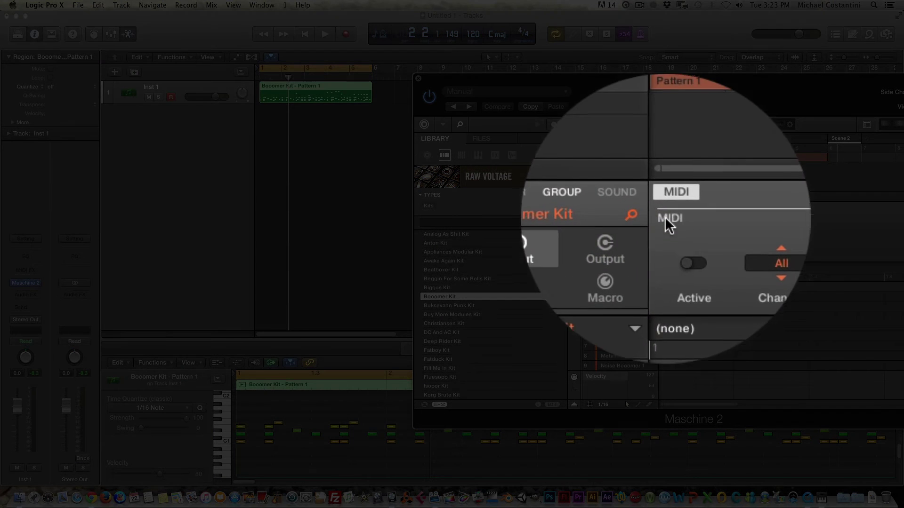
{"action": "left_click", "coordinate": [678, 236]}
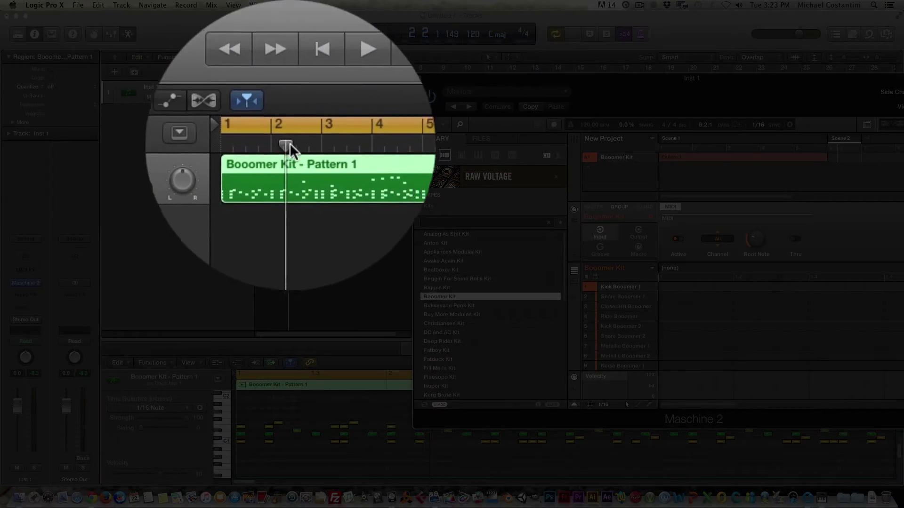
Play the project from bar 1 to test the kit, then stop.
{"action": "left_click_drag", "start_coordinate": [285, 77], "coordinate": [231, 79]}
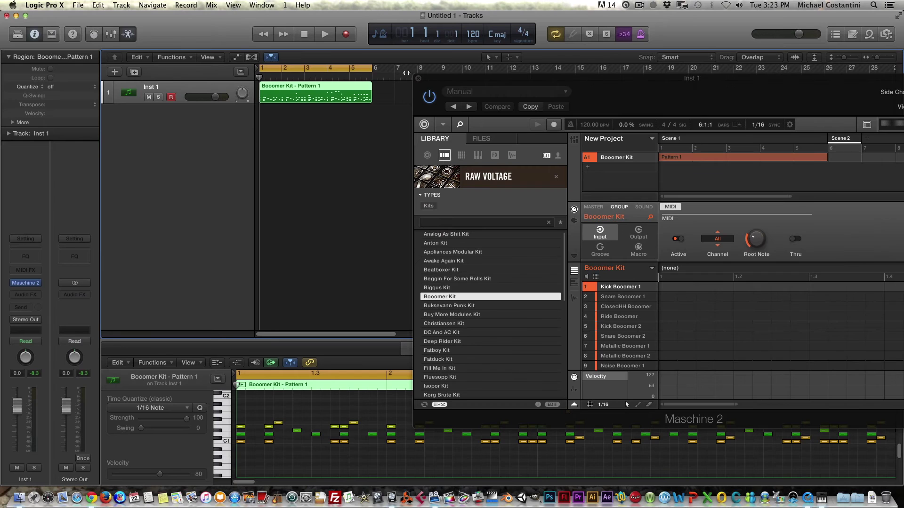
{"action": "key", "text": "space"}
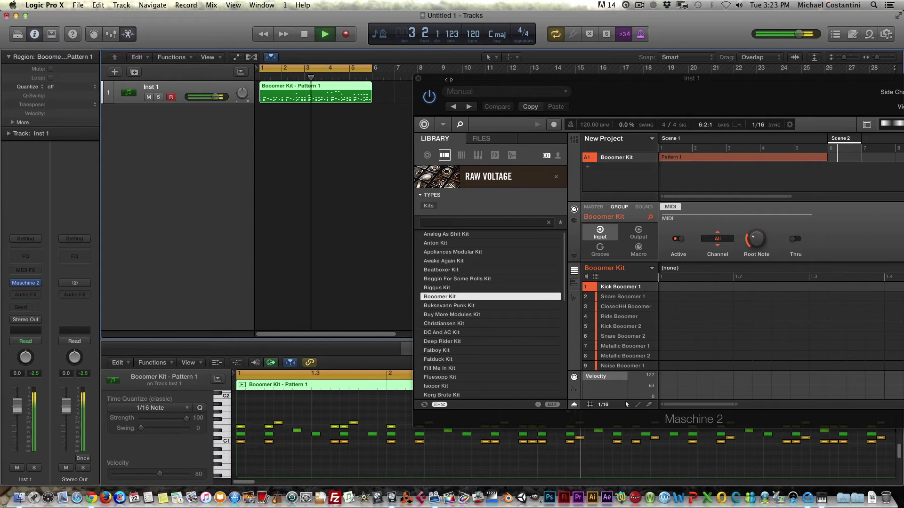
{"action": "key", "text": "space"}
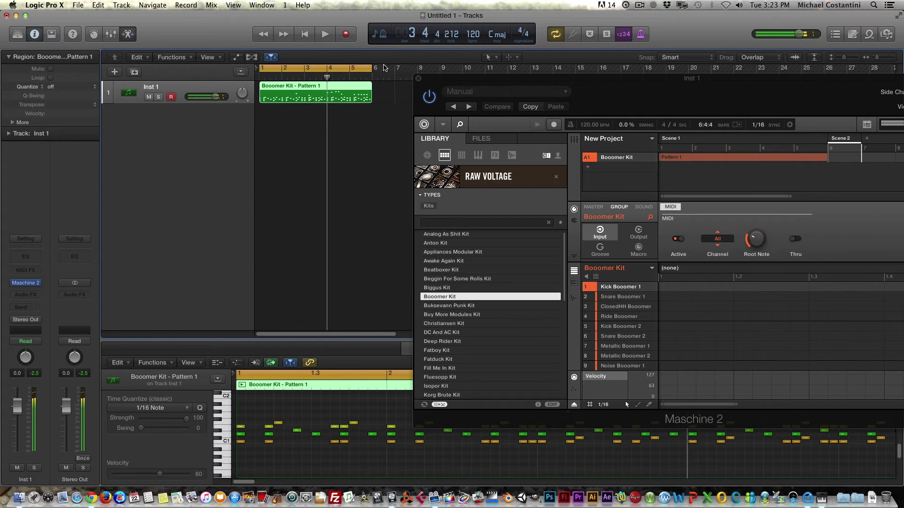
Delete Pattern 1 from Maschine's Scene 1.
{"action": "left_click_drag", "start_coordinate": [450, 79], "coordinate": [524, 26]}
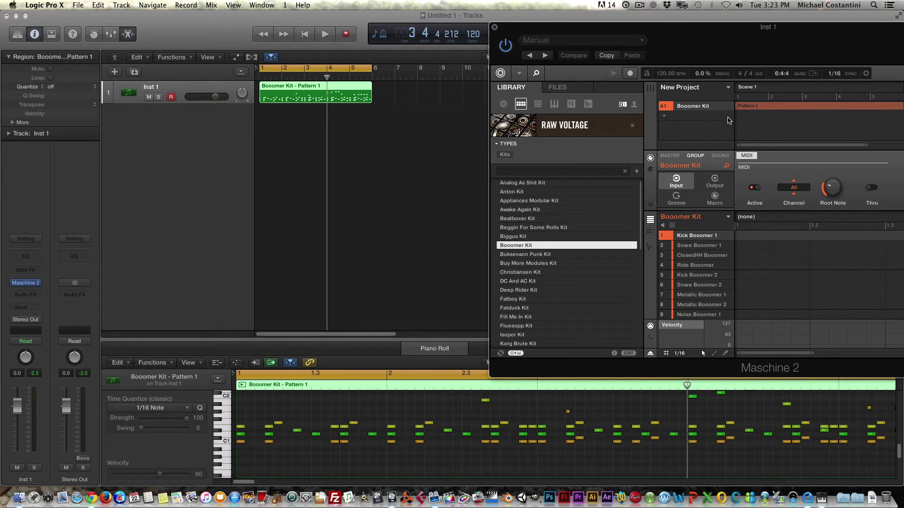
{"action": "left_click_drag", "start_coordinate": [658, 27], "coordinate": [548, 52]}
{"action": "left_click", "coordinate": [690, 132]}
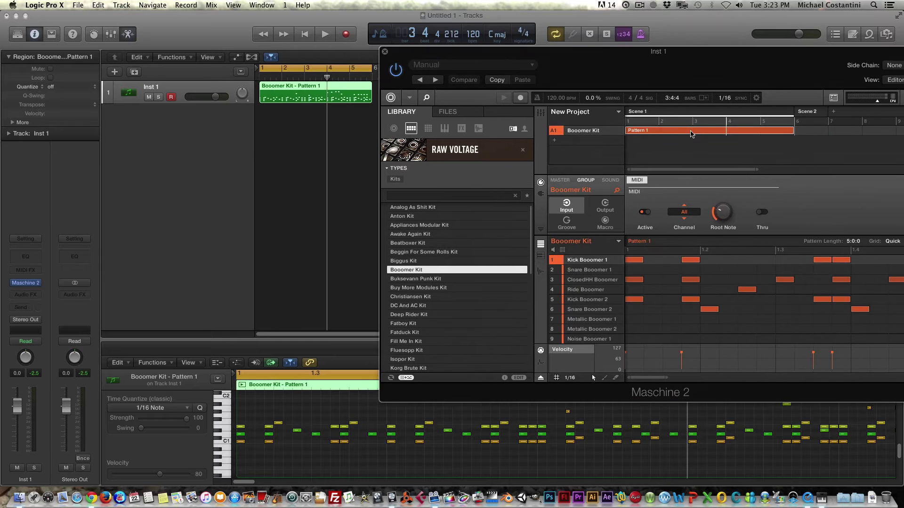
{"action": "key", "text": "Delete"}
Replay the Booomer Kit region from the start of the song.
{"action": "left_click_drag", "start_coordinate": [426, 52], "coordinate": [522, 50]}
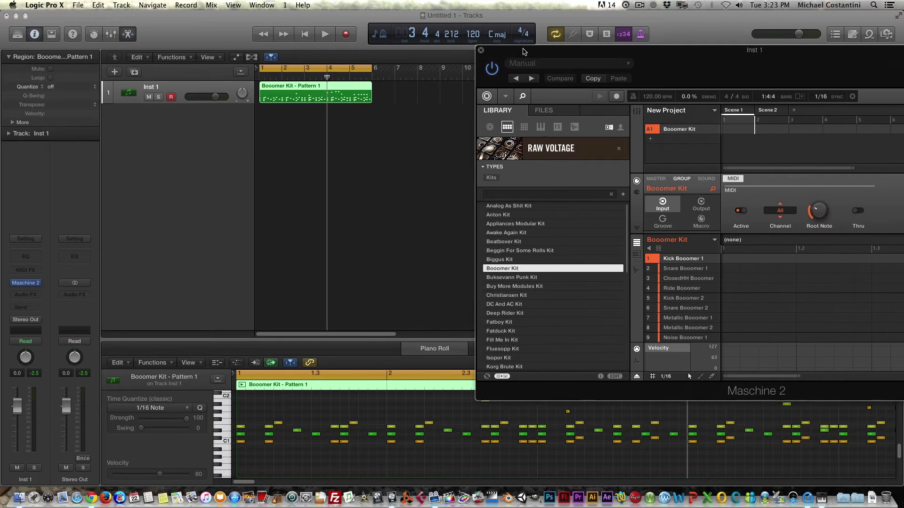
{"action": "left_click", "coordinate": [260, 78]}
{"action": "key", "text": "space"}
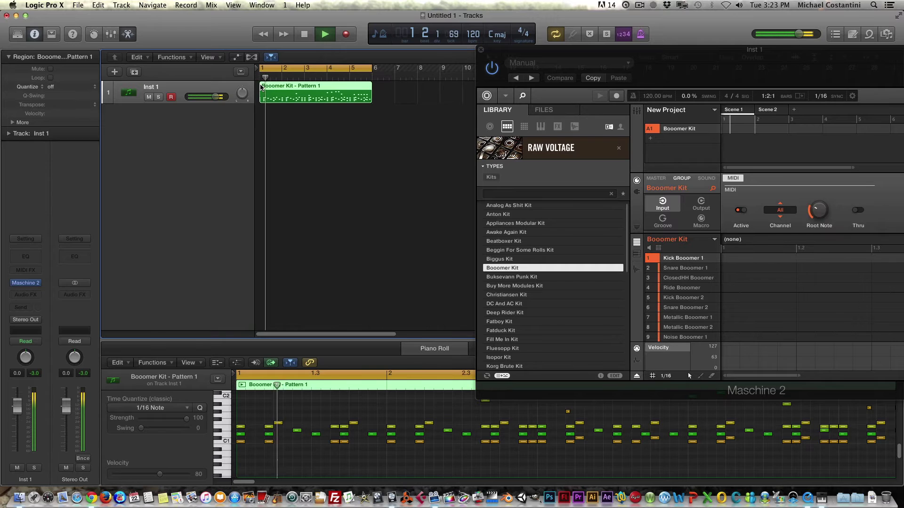
Reopen the Booomer Kit region in the Piano Roll, close Maschine 2, rewind and enlarge the editor.
{"action": "key", "text": "p"}
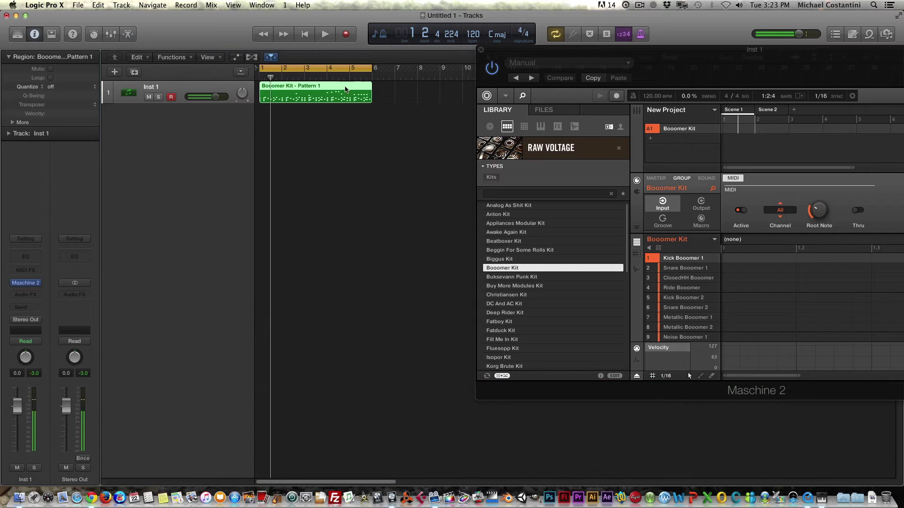
{"action": "double_click", "coordinate": [305, 96]}
{"action": "left_click", "coordinate": [481, 50]}
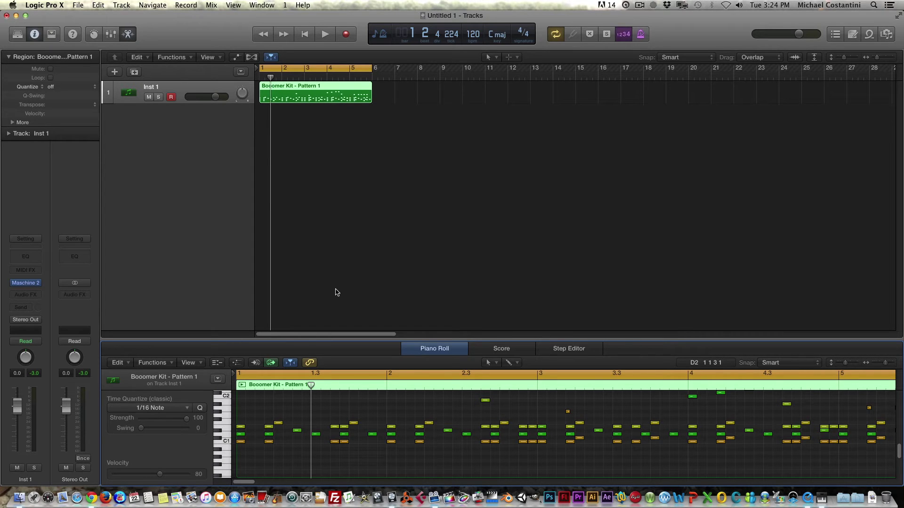
{"action": "left_click_drag", "start_coordinate": [271, 77], "coordinate": [250, 80]}
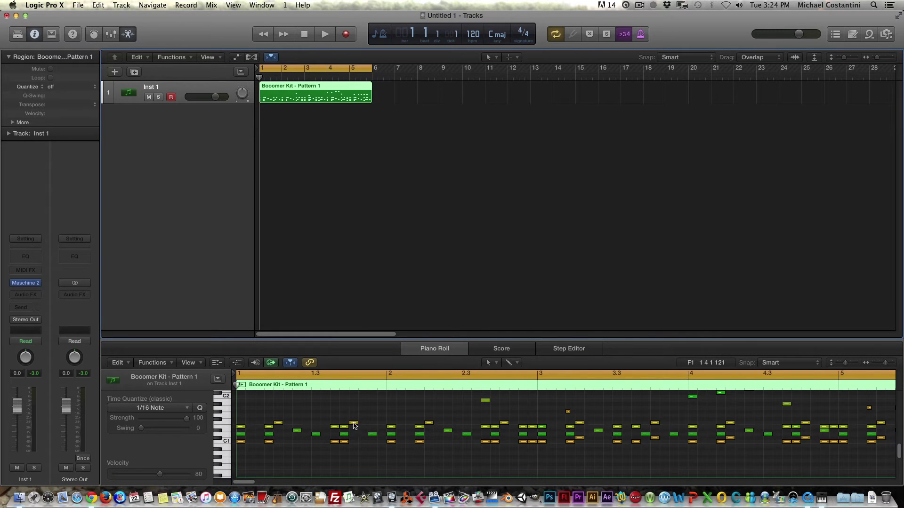
{"action": "left_click_drag", "start_coordinate": [404, 339], "coordinate": [407, 272]}
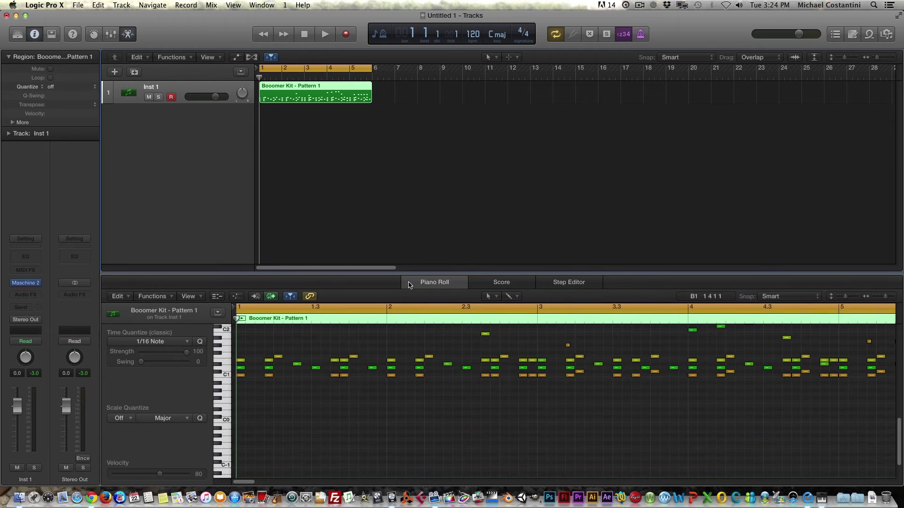
Duplicate the F1 note to later steps, copy another note up to A1, then play the pattern.
{"action": "left_click", "coordinate": [354, 357]}
{"action": "left_click_drag", "start_coordinate": [356, 360], "coordinate": [372, 359]}
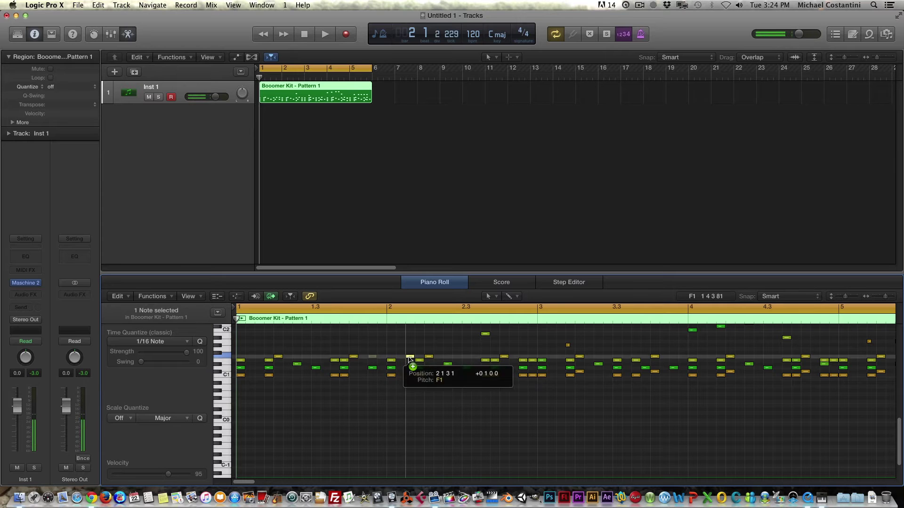
{"action": "left_click_drag", "start_coordinate": [409, 359], "coordinate": [448, 380]}
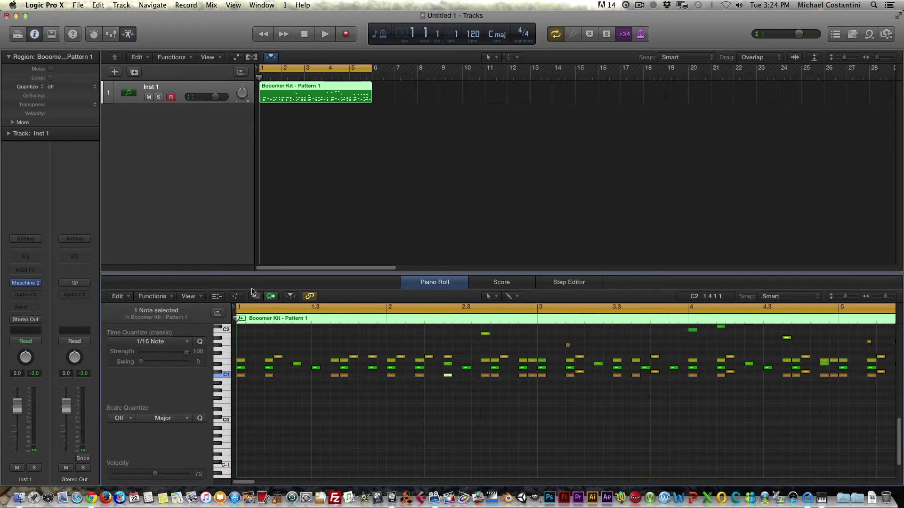
{"action": "left_click", "coordinate": [504, 357]}
{"action": "left_click_drag", "start_coordinate": [503, 358], "coordinate": [532, 339]}
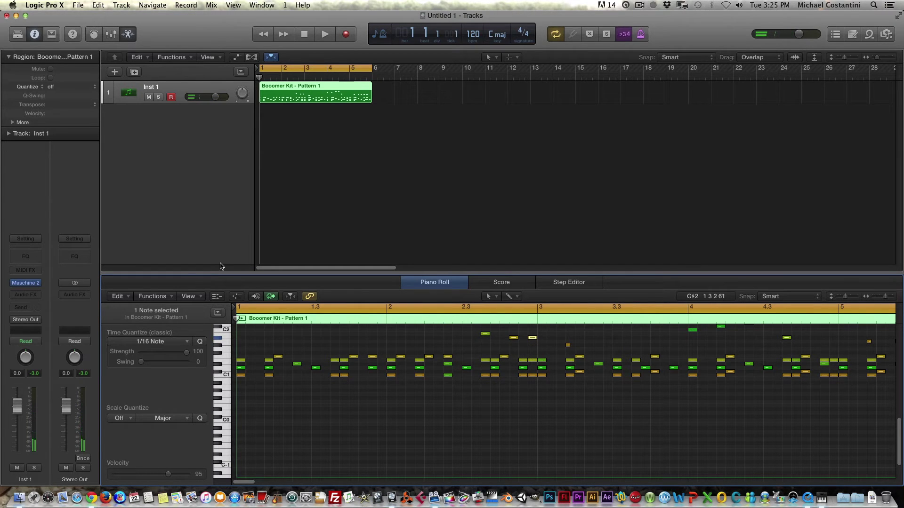
{"action": "key", "text": "space"}
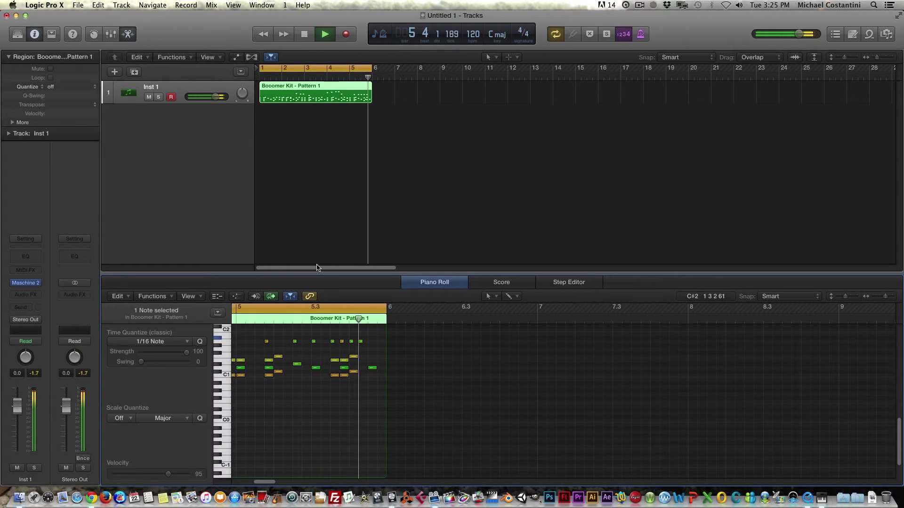
{"action": "key", "text": "space"}
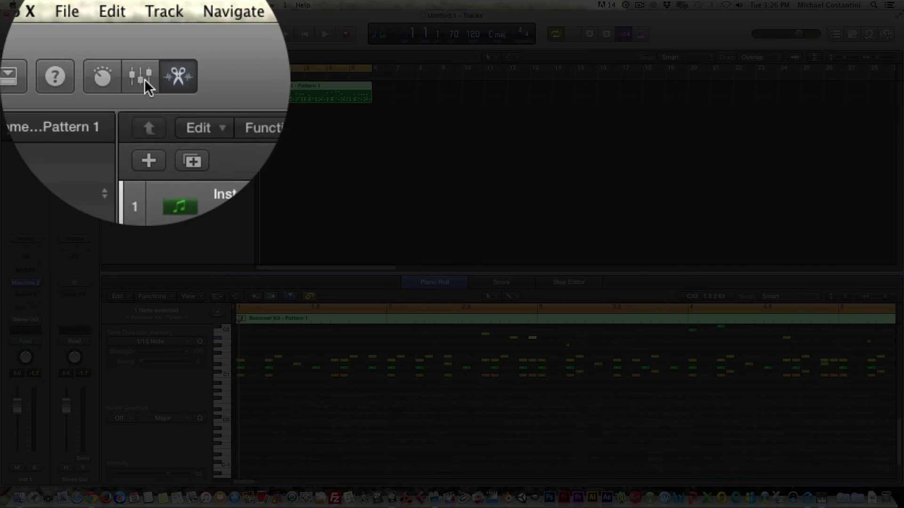
Show the Mixer and add a series of aux channels fed by Inst 1, Aux 1 onward.
{"action": "left_click", "coordinate": [111, 34]}
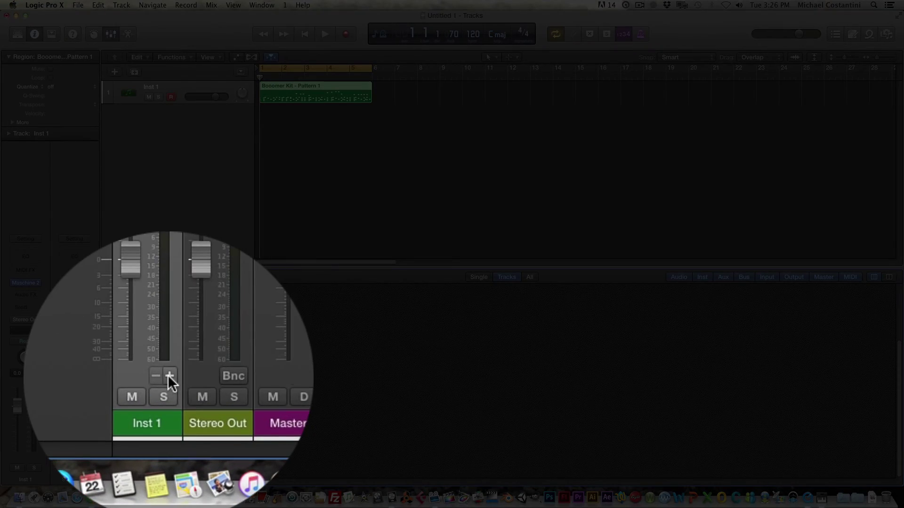
{"action": "left_click", "coordinate": [169, 449]}
{"action": "left_click", "coordinate": [169, 449]}
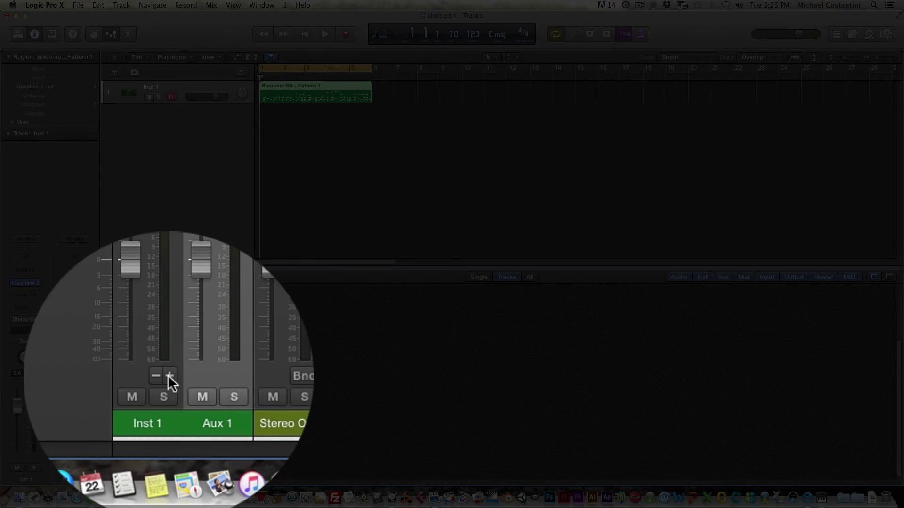
{"action": "left_click", "coordinate": [169, 450]}
{"action": "left_click", "coordinate": [169, 449]}
{"action": "left_click", "coordinate": [169, 450]}
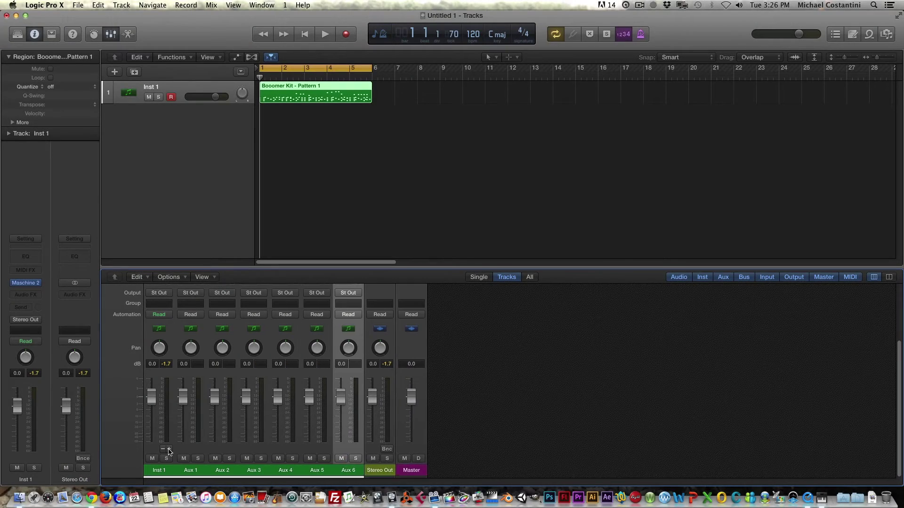
{"action": "left_click", "coordinate": [169, 450]}
{"action": "left_click", "coordinate": [169, 449]}
{"action": "left_click", "coordinate": [169, 449]}
{"action": "left_click", "coordinate": [169, 450]}
{"action": "left_click", "coordinate": [168, 450]}
{"action": "left_click", "coordinate": [169, 449]}
{"action": "left_click", "coordinate": [169, 449]}
{"action": "left_click", "coordinate": [169, 450]}
{"action": "left_click", "coordinate": [169, 450]}
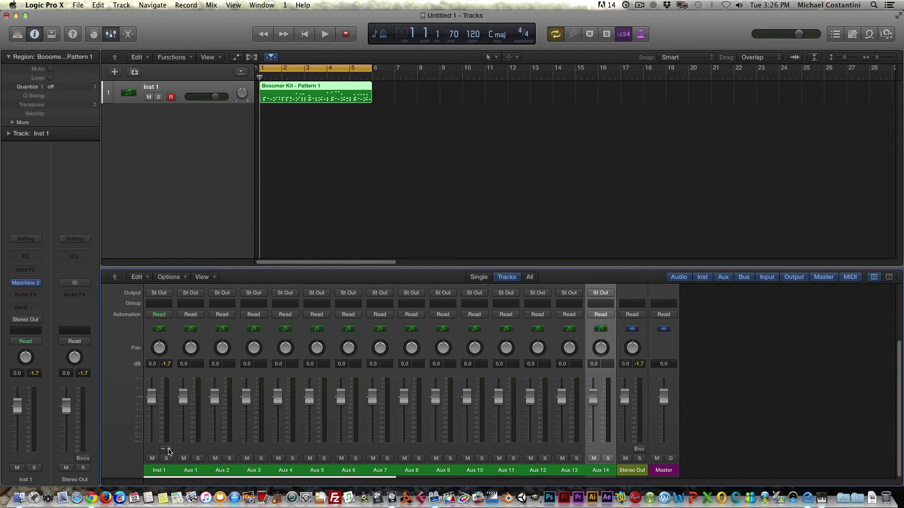
{"action": "left_click", "coordinate": [169, 449]}
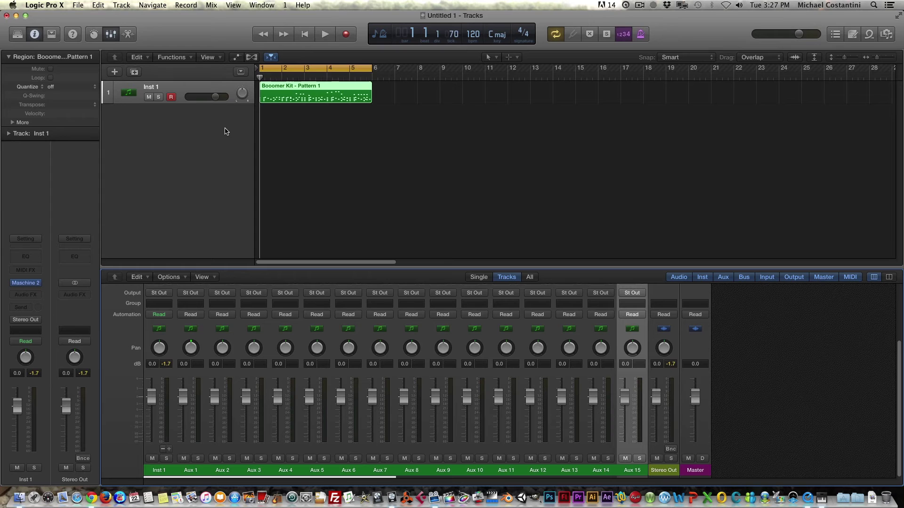
Play the project, open Maschine 2 and show Kick Booomer 1's output routing page.
{"action": "key", "text": "space"}
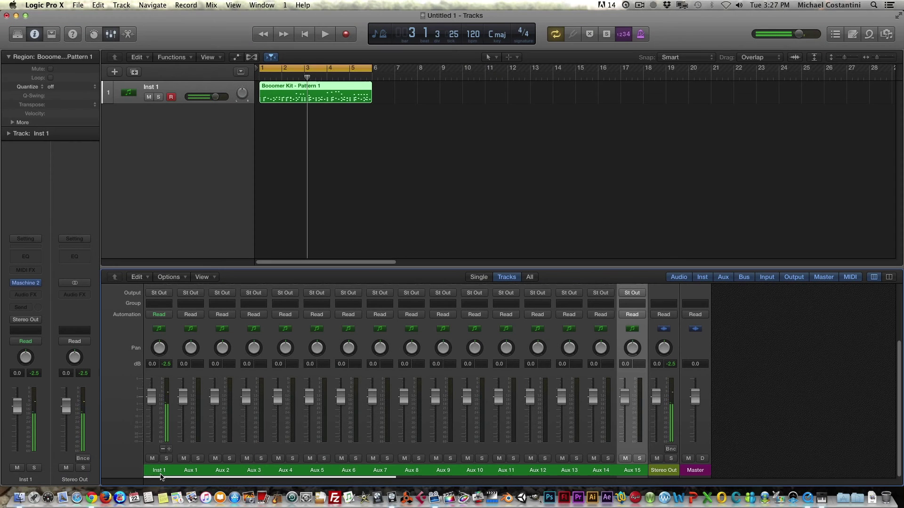
{"action": "left_click", "coordinate": [28, 285]}
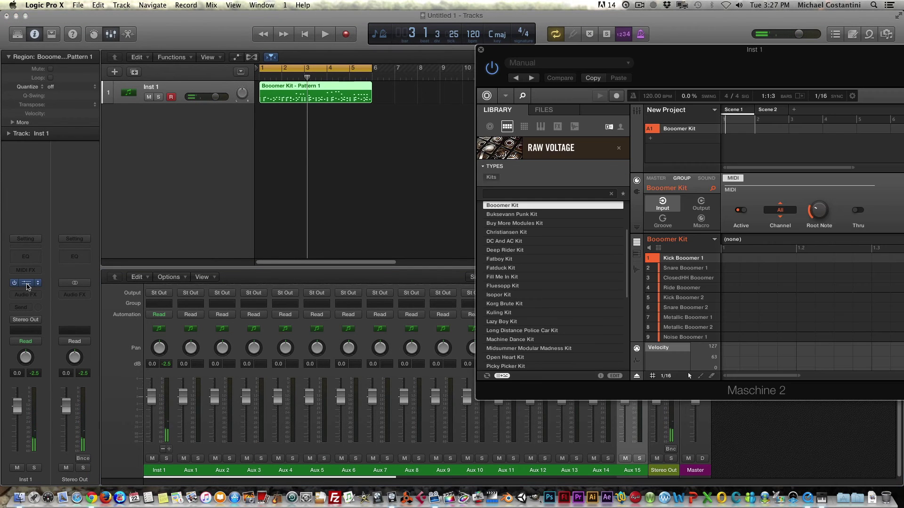
{"action": "left_click_drag", "start_coordinate": [691, 54], "coordinate": [482, 56]}
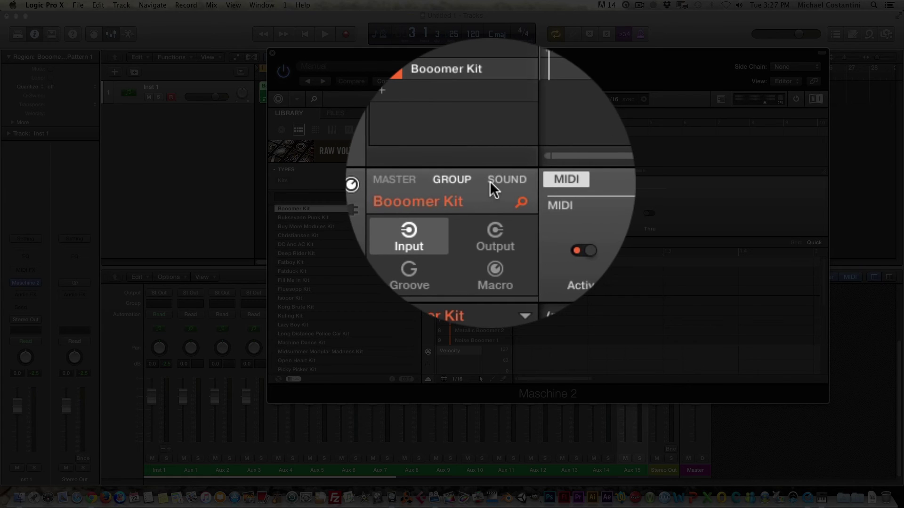
{"action": "left_click", "coordinate": [492, 181]}
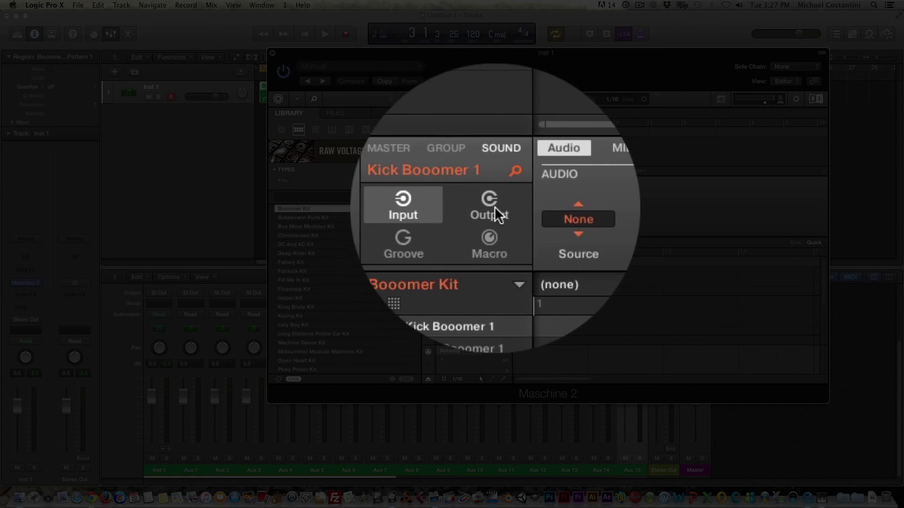
{"action": "left_click", "coordinate": [495, 210]}
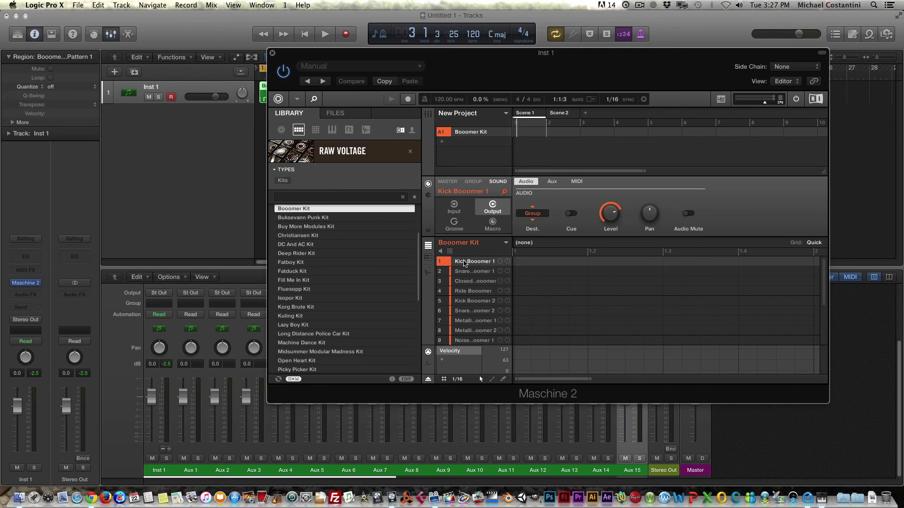
Route Kick Booomer 1 to Ext. 1, Snare Booomer 1 to Ext. 2, closed hi-hat to Ext. 3.
{"action": "left_click", "coordinate": [533, 213]}
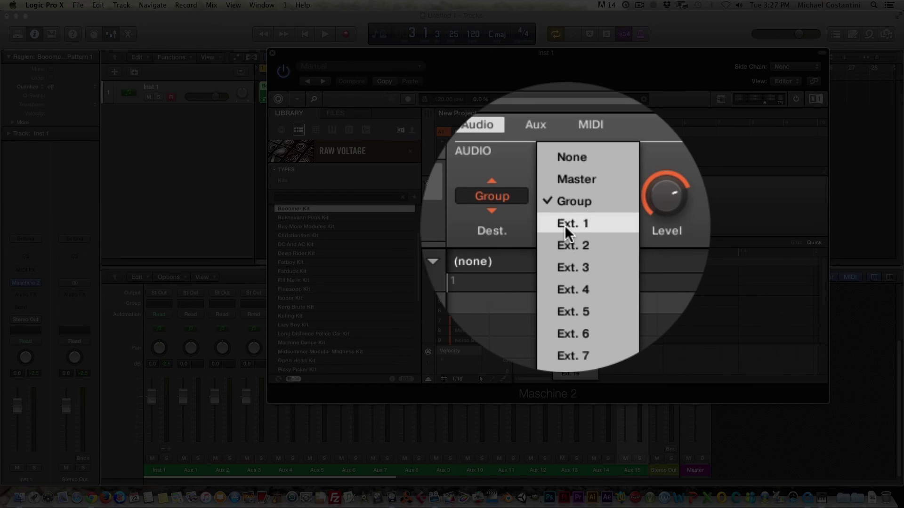
{"action": "left_click", "coordinate": [565, 226]}
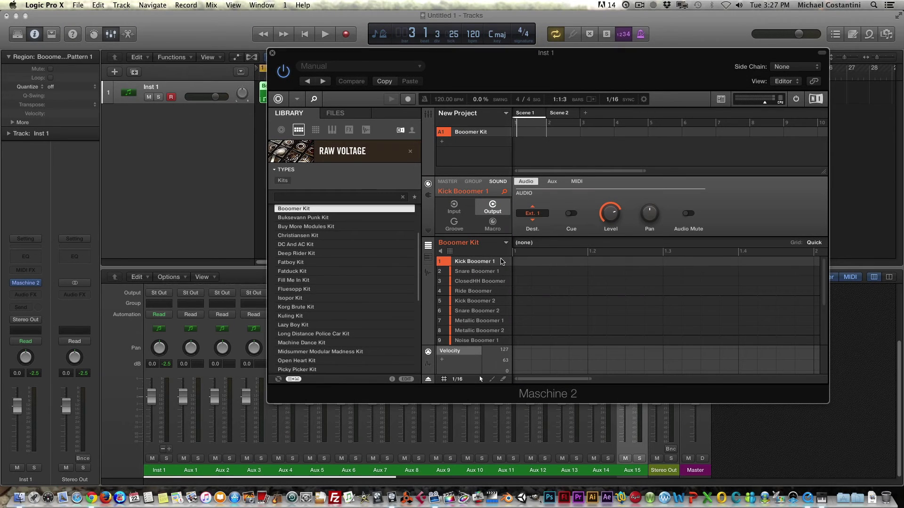
{"action": "left_click", "coordinate": [478, 272]}
{"action": "left_click", "coordinate": [534, 215]}
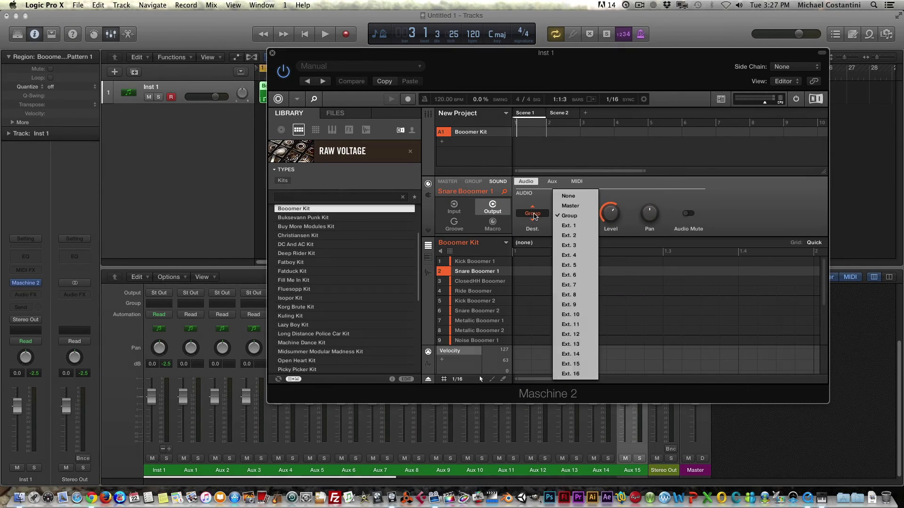
{"action": "left_click", "coordinate": [563, 234]}
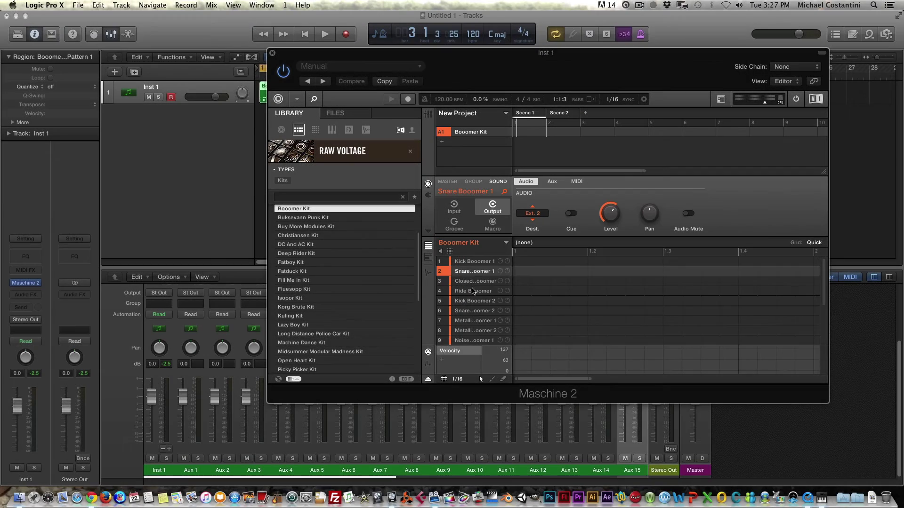
{"action": "left_click", "coordinate": [473, 282]}
{"action": "left_click", "coordinate": [533, 214]}
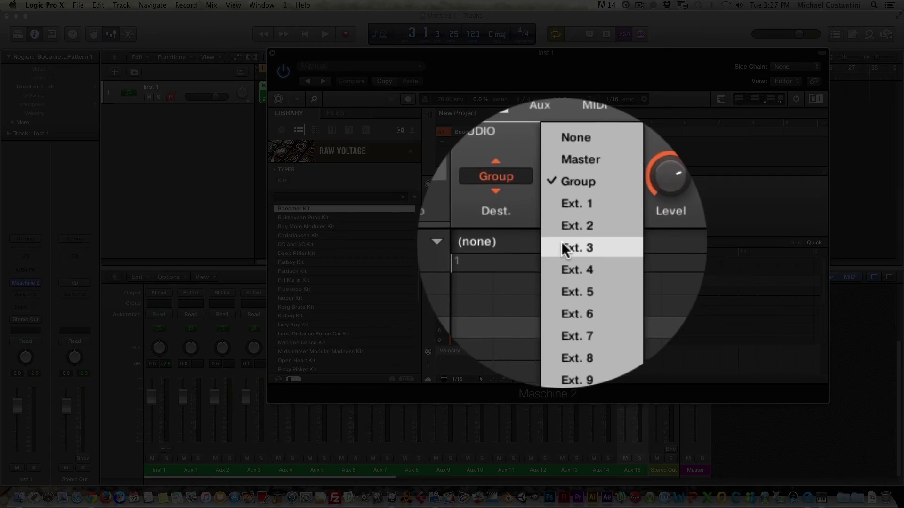
{"action": "left_click", "coordinate": [562, 245]}
Route Ride Booomer to Ext. 4 and Kick Booomer 2 to Ext. 5.
{"action": "left_click", "coordinate": [497, 275]}
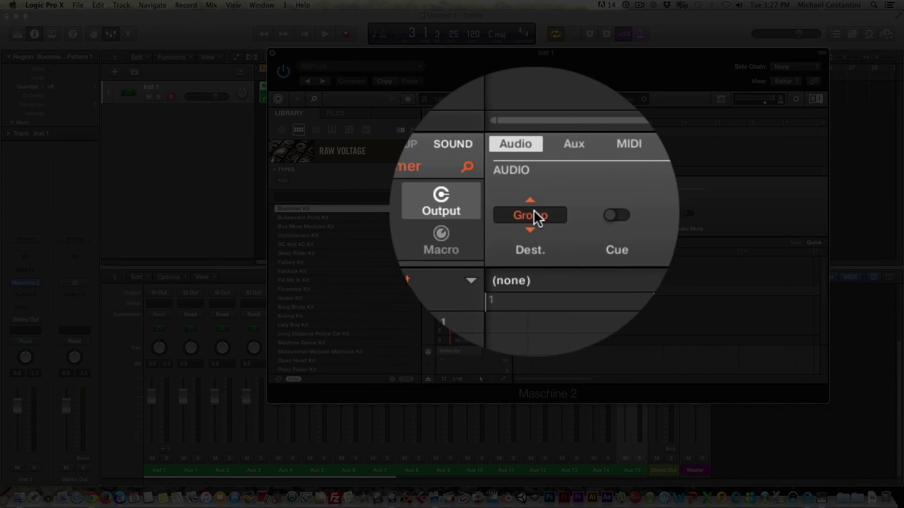
{"action": "left_click", "coordinate": [534, 214]}
{"action": "left_click", "coordinate": [571, 254]}
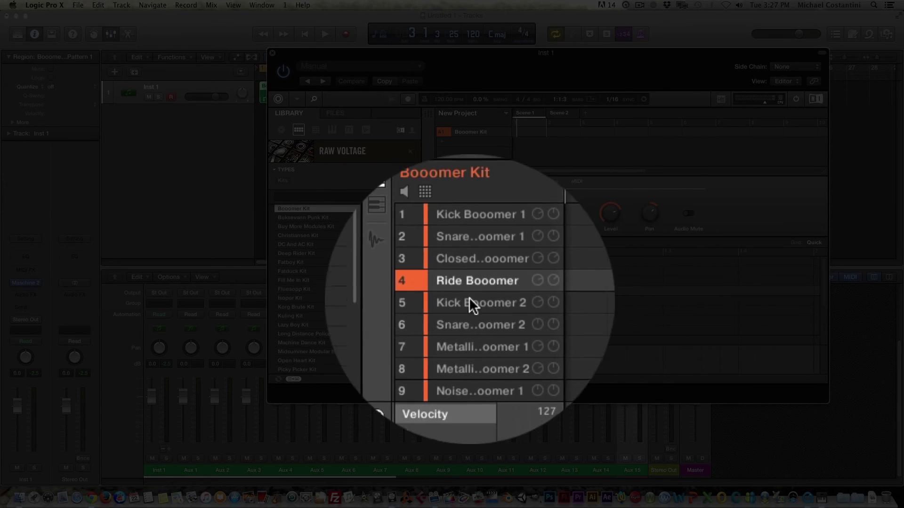
{"action": "left_click", "coordinate": [469, 299]}
{"action": "left_click", "coordinate": [532, 216]}
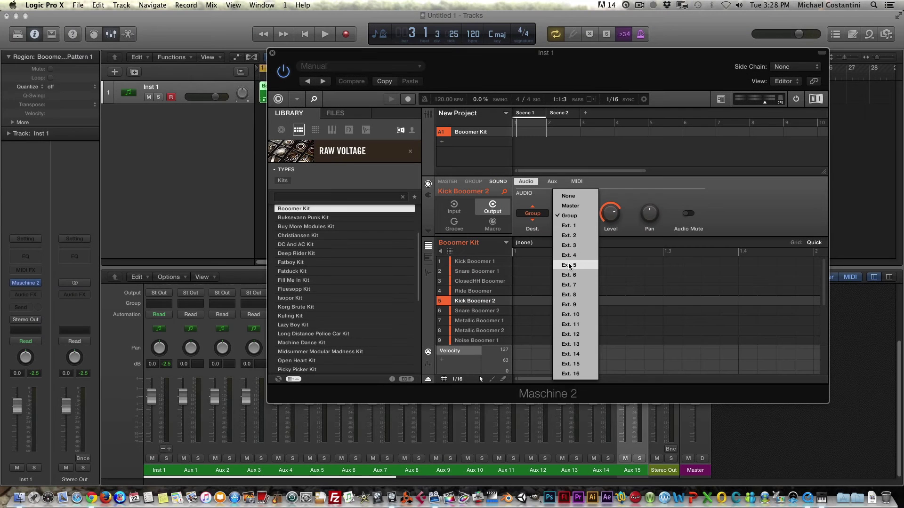
{"action": "left_click", "coordinate": [569, 266]}
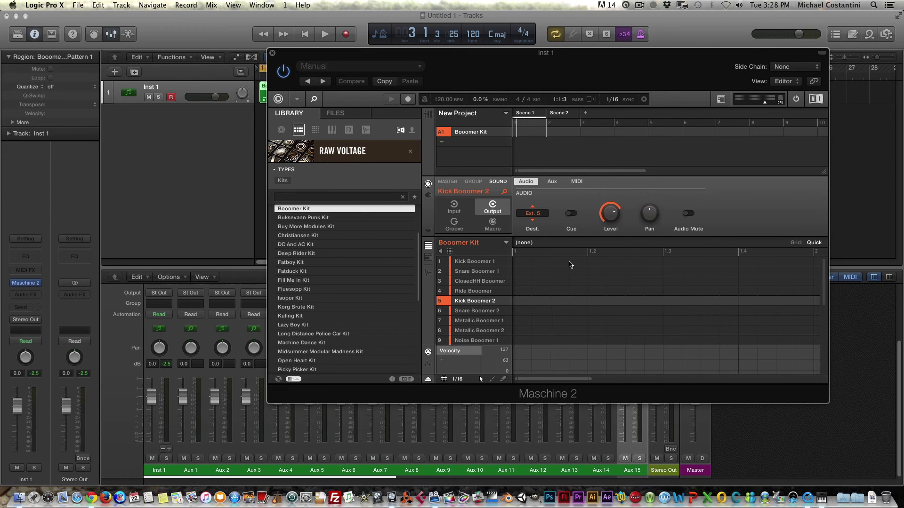
Check the kick sounds' routing, then send Snare Booomer 2 to Ext. 6.
{"action": "mouse_move", "coordinate": [494, 259]}
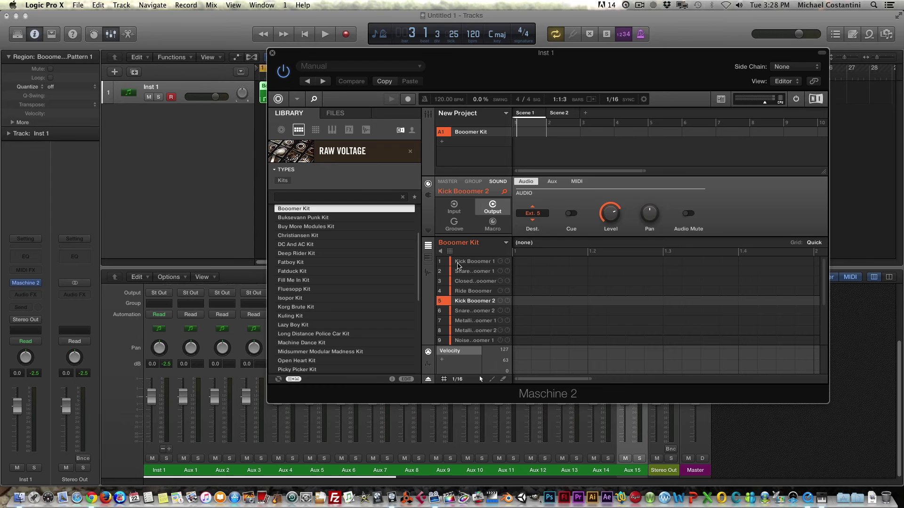
{"action": "left_click", "coordinate": [457, 263]}
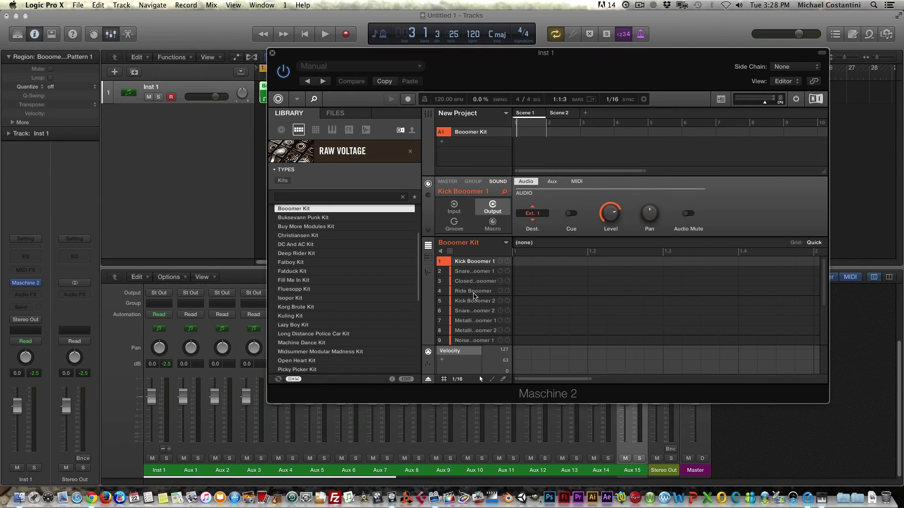
{"action": "left_click", "coordinate": [472, 302]}
{"action": "left_click", "coordinate": [472, 312]}
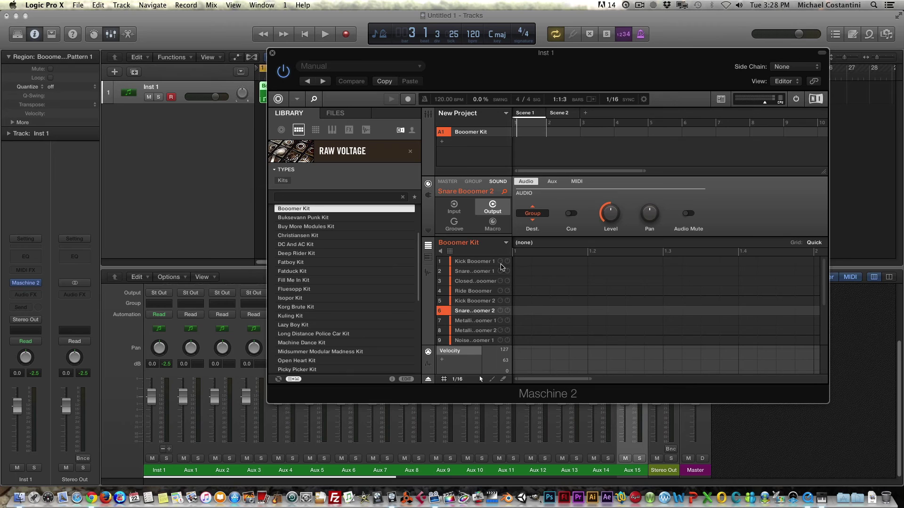
{"action": "left_click", "coordinate": [531, 214]}
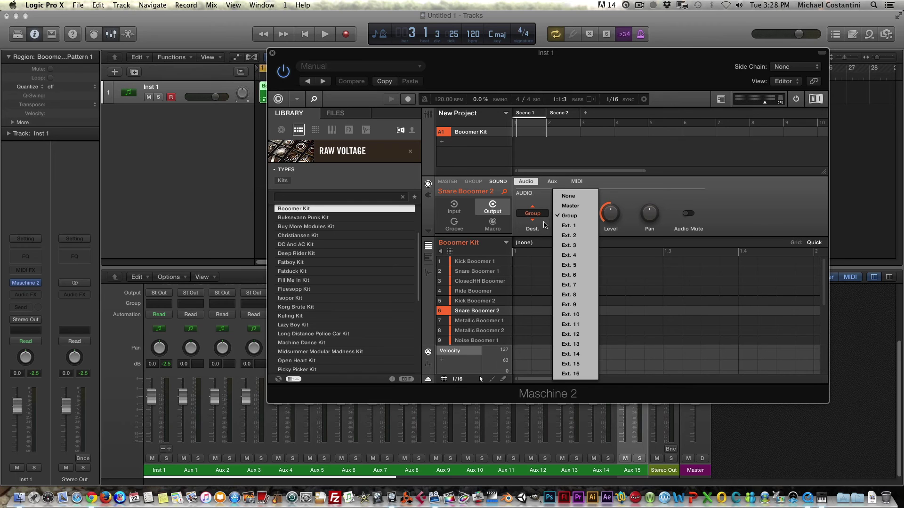
{"action": "left_click", "coordinate": [569, 275]}
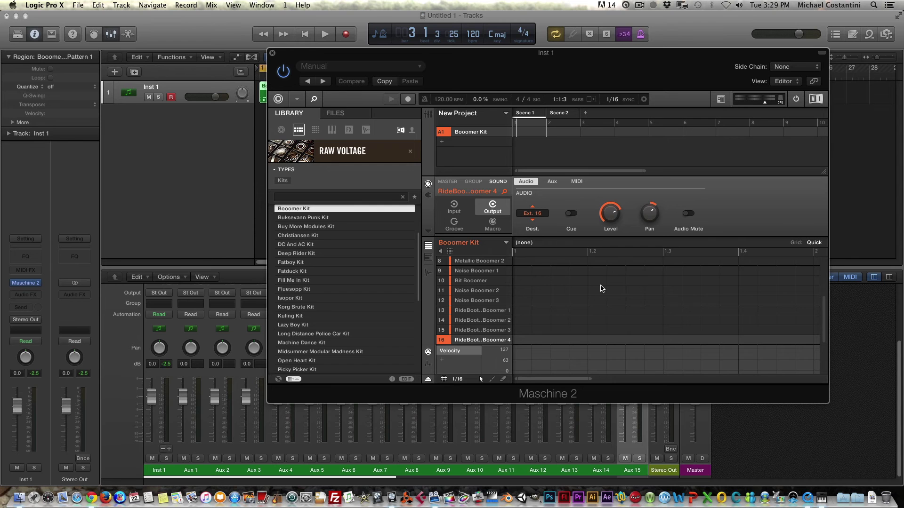
{"action": "mouse_move", "coordinate": [443, 344]}
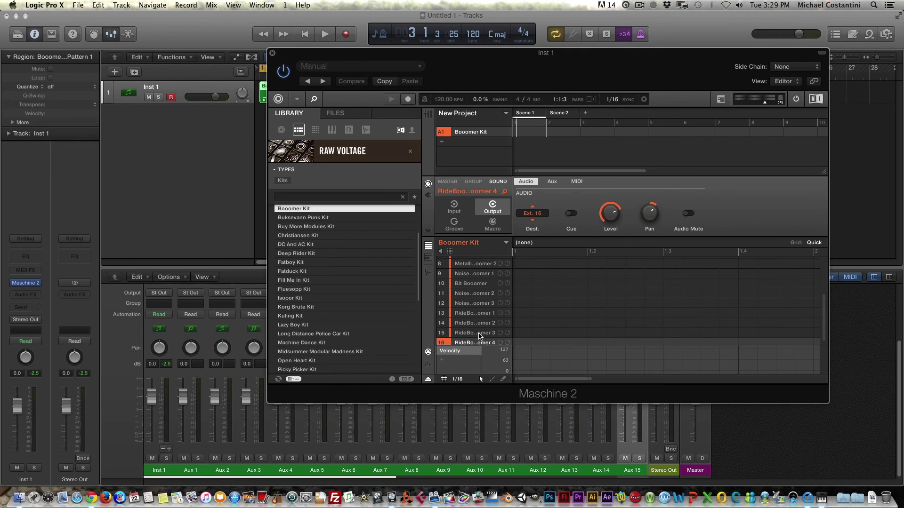
{"action": "left_click", "coordinate": [477, 324]}
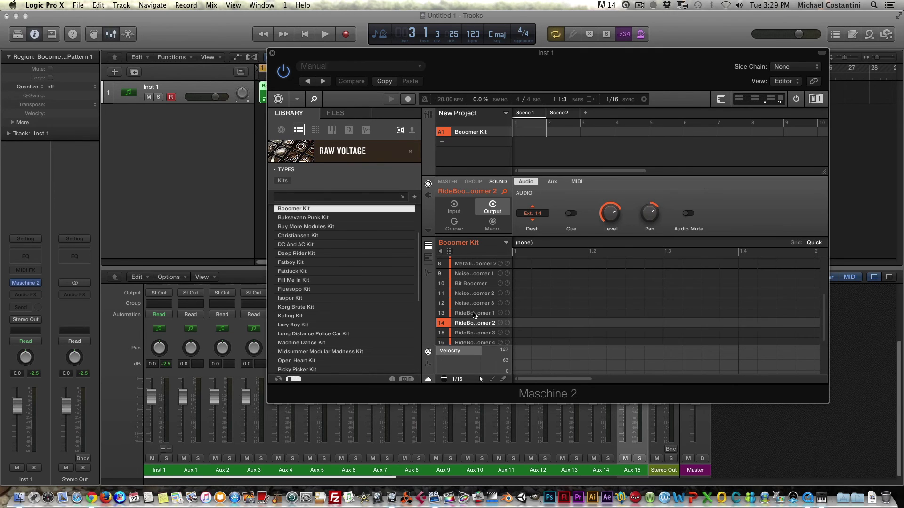
{"action": "left_click", "coordinate": [474, 314]}
{"action": "left_click", "coordinate": [475, 304]}
{"action": "left_click", "coordinate": [475, 294]}
{"action": "scroll", "coordinate": [487, 324], "scroll_direction": "up", "scroll_amount": 3}
{"action": "scroll", "coordinate": [488, 324], "scroll_direction": "up", "scroll_amount": 2}
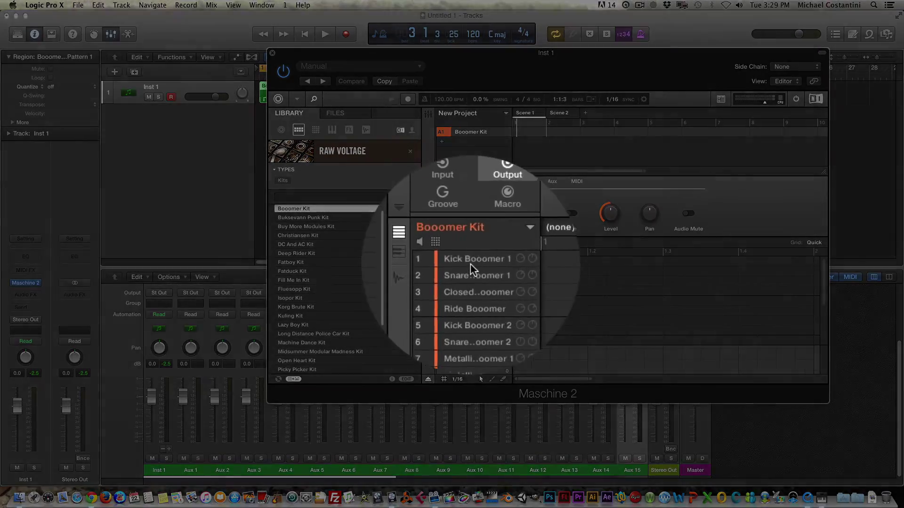
{"action": "left_click", "coordinate": [473, 261]}
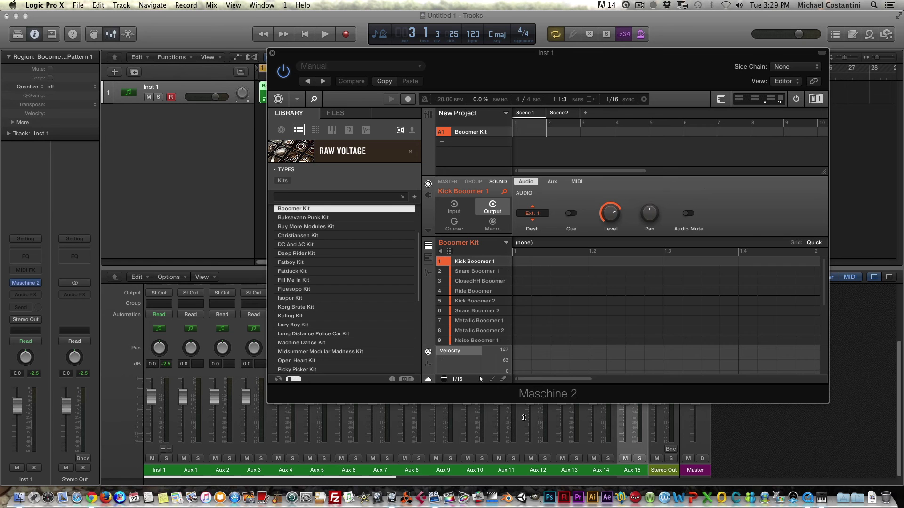
Rename the Inst 1 channel to kick and move the Maschine window aside to uncover the mixer.
{"action": "double_click", "coordinate": [159, 471]}
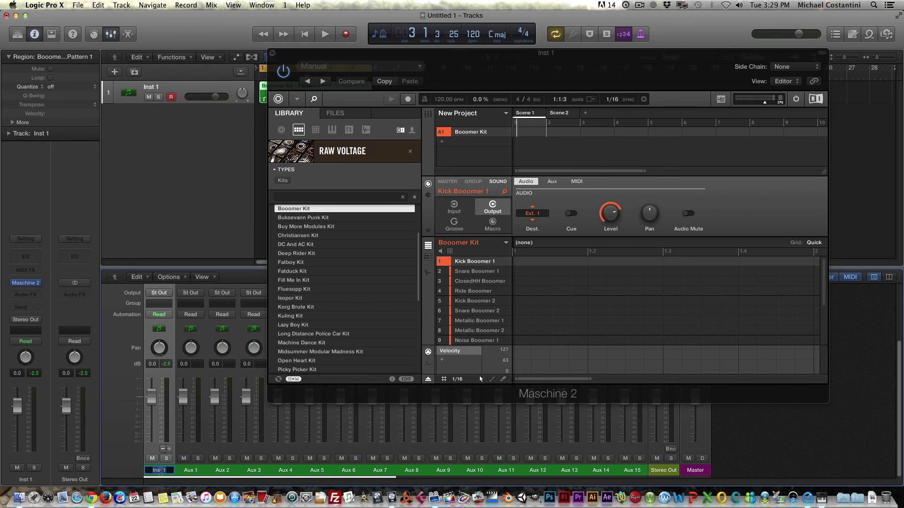
{"action": "type", "text": "Jue"}
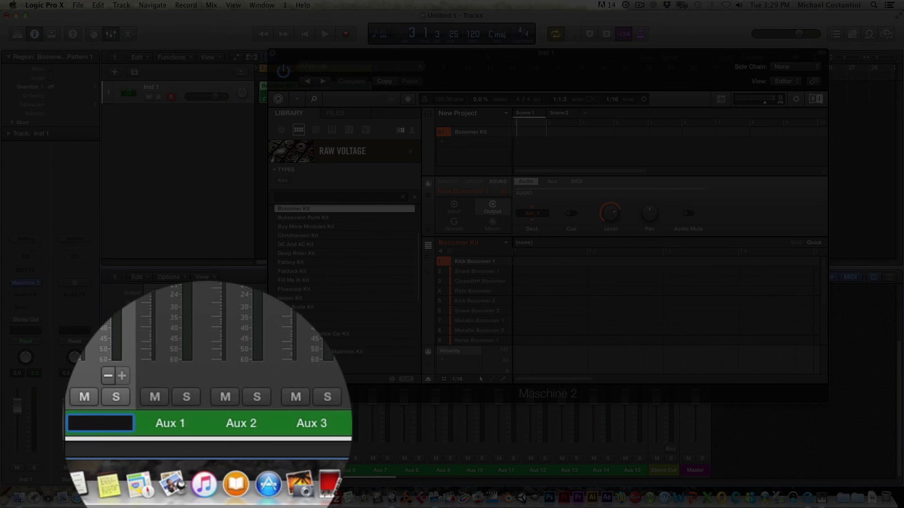
{"action": "type", "text": "kick"}
{"action": "key", "text": "Tab"}
{"action": "left_click_drag", "start_coordinate": [264, 73], "coordinate": [370, 61]}
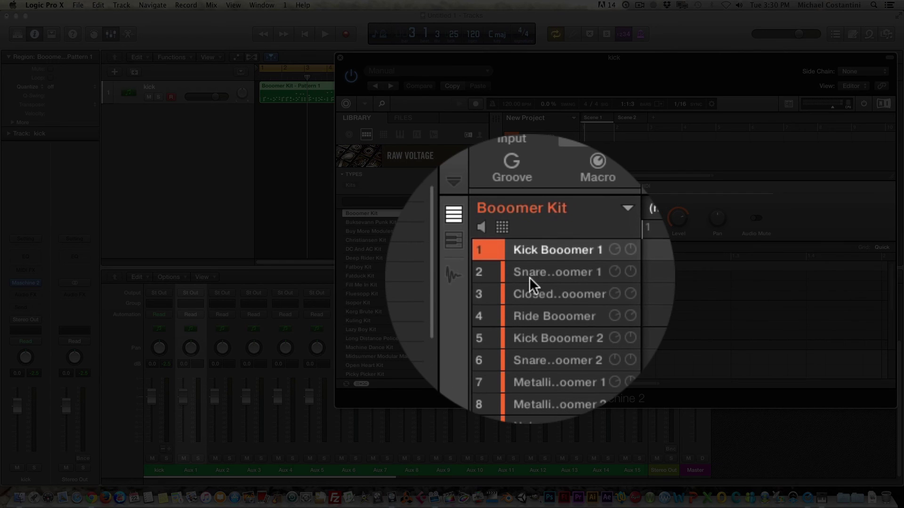
{"action": "left_click", "coordinate": [529, 276]}
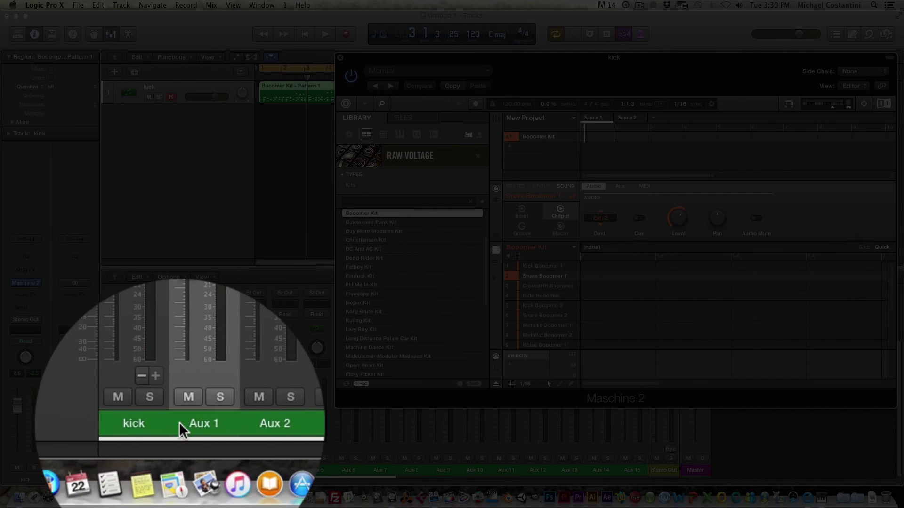
Rename the Aux 1 channel to Snare.
{"action": "double_click", "coordinate": [189, 425]}
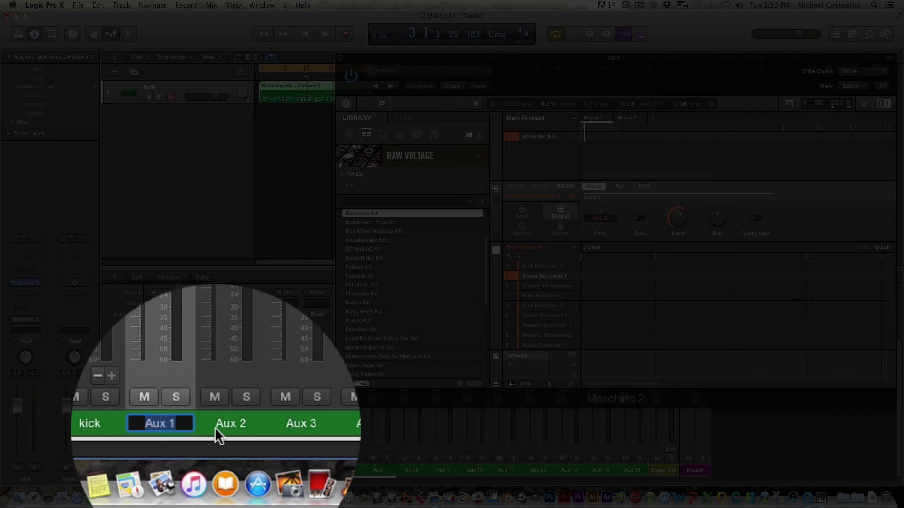
{"action": "type", "text": "Snare"}
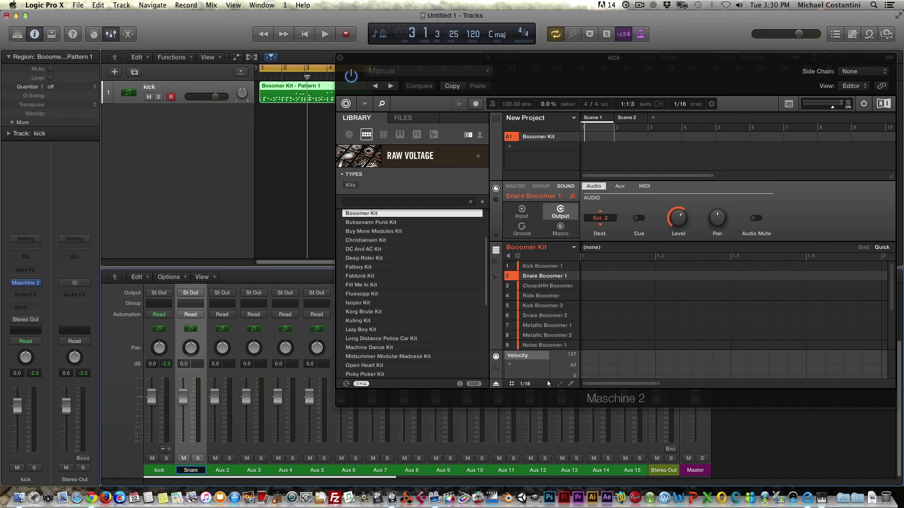
{"action": "double_click", "coordinate": [221, 470]}
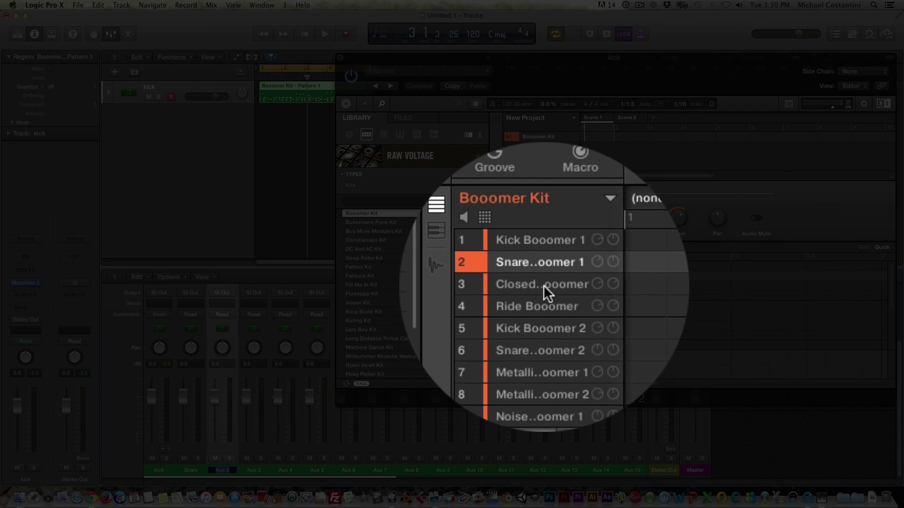
Rename the Aux 2 channel to Closed HH, fixing a typo along the way.
{"action": "left_click", "coordinate": [543, 285]}
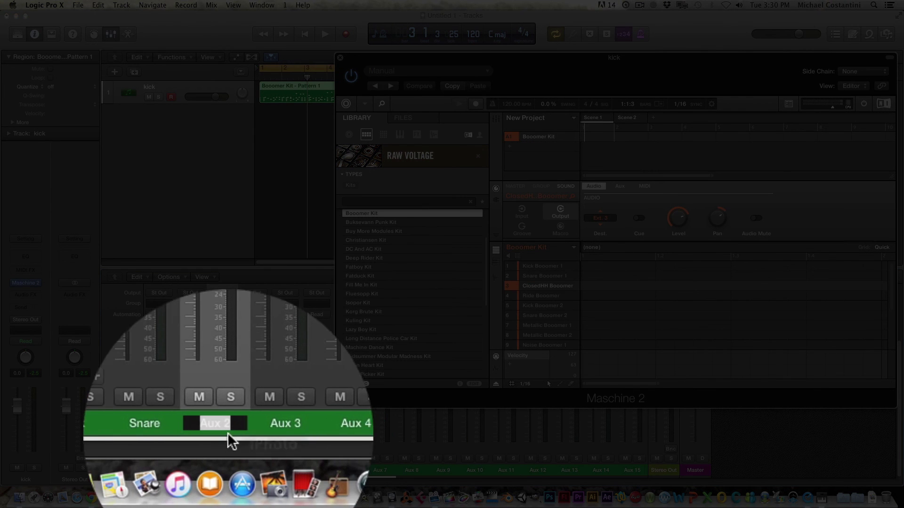
{"action": "left_click", "coordinate": [224, 471]}
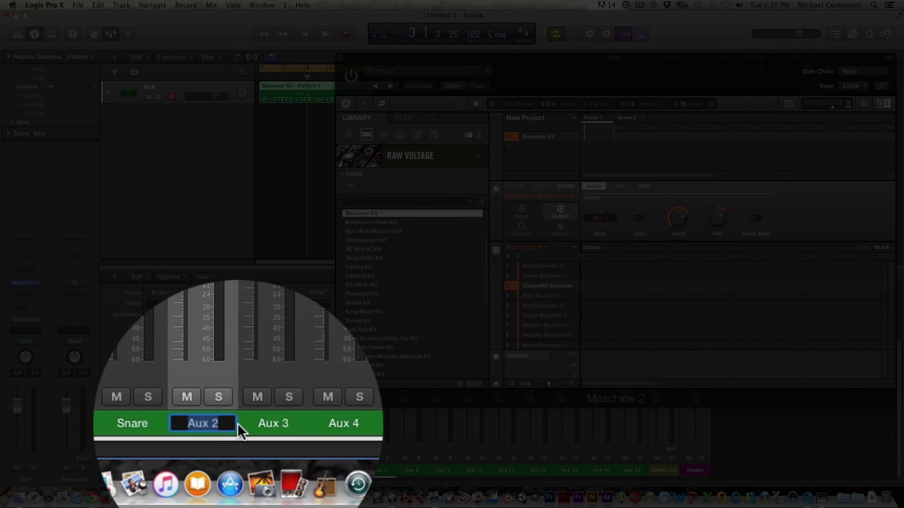
{"action": "type", "text": "Closed h"}
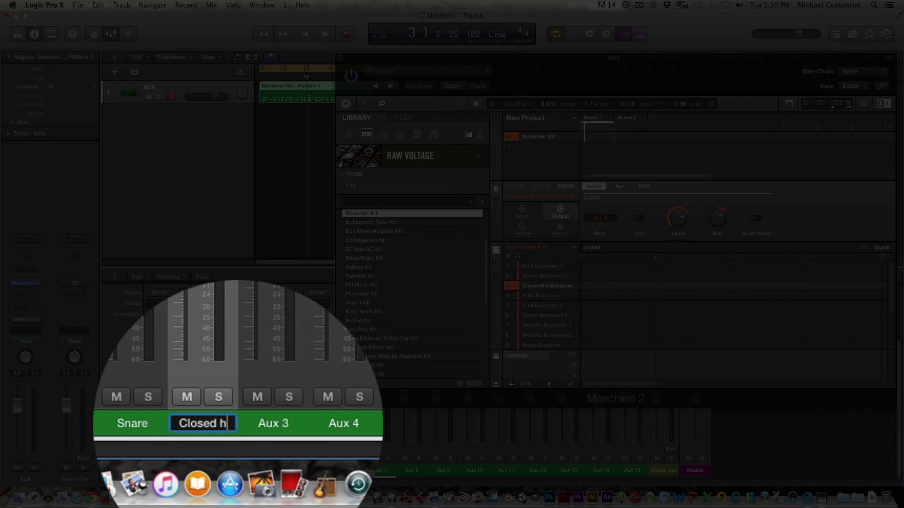
{"action": "key", "text": "BackSpace"}
{"action": "type", "text": "HH"}
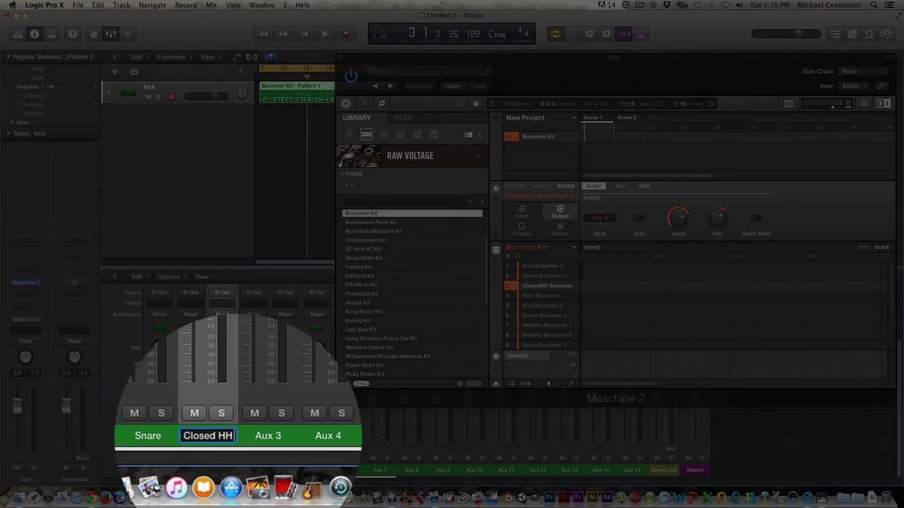
{"action": "key", "text": "Tab"}
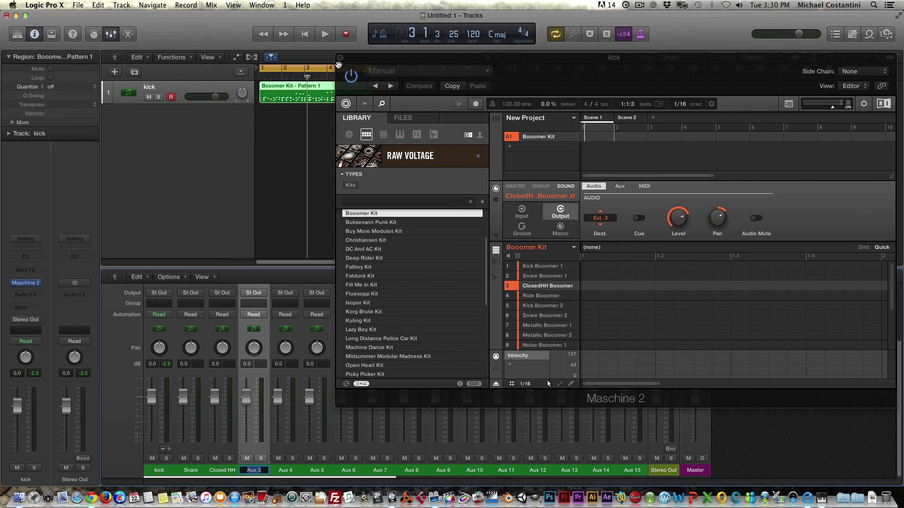
Close Maschine 2, finish renaming, rewind to the start and begin playback.
{"action": "left_click", "coordinate": [340, 58]}
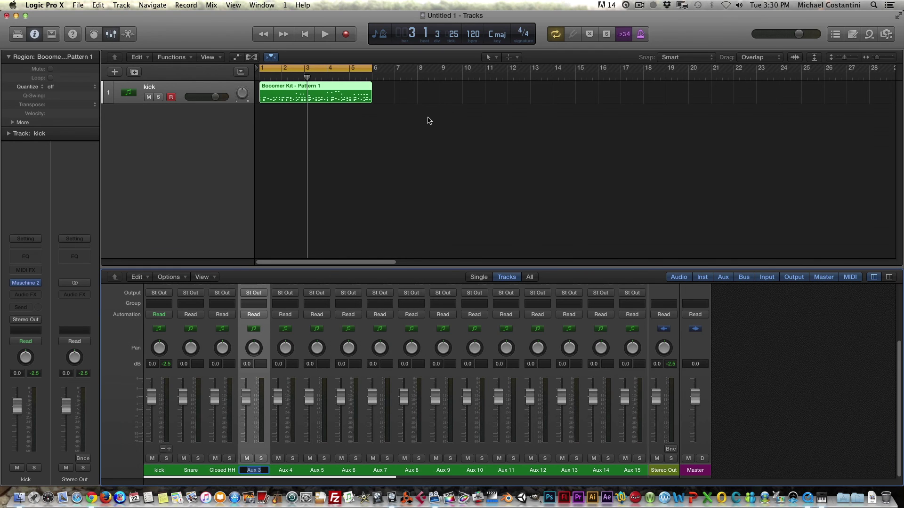
{"action": "left_click", "coordinate": [282, 472]}
{"action": "left_click", "coordinate": [282, 472]}
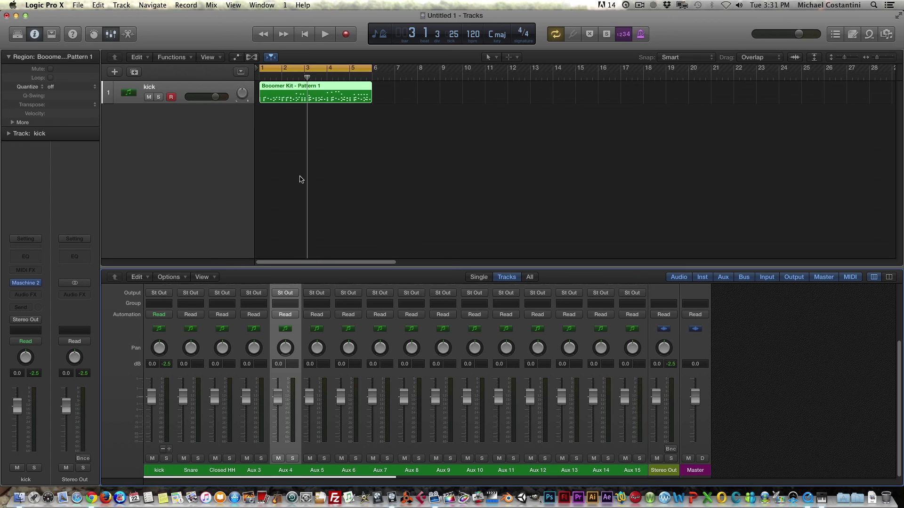
{"action": "left_click", "coordinate": [258, 77]}
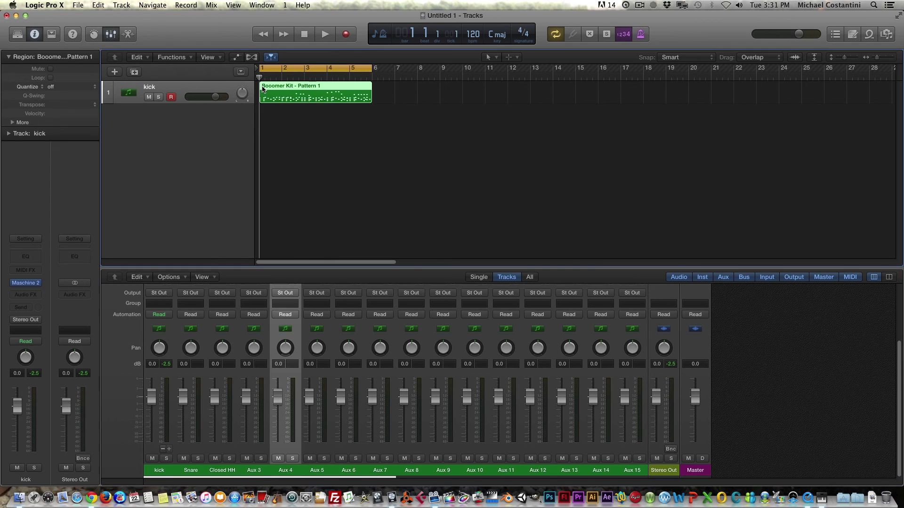
{"action": "key", "text": "space"}
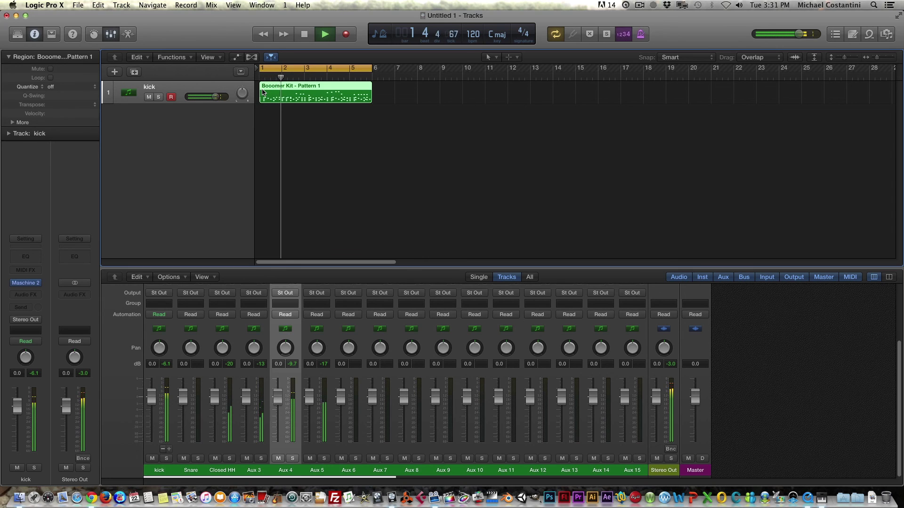
Solo the kick, Snare and Closed HH channels one at a time, then unsolo.
{"action": "left_click", "coordinate": [166, 458]}
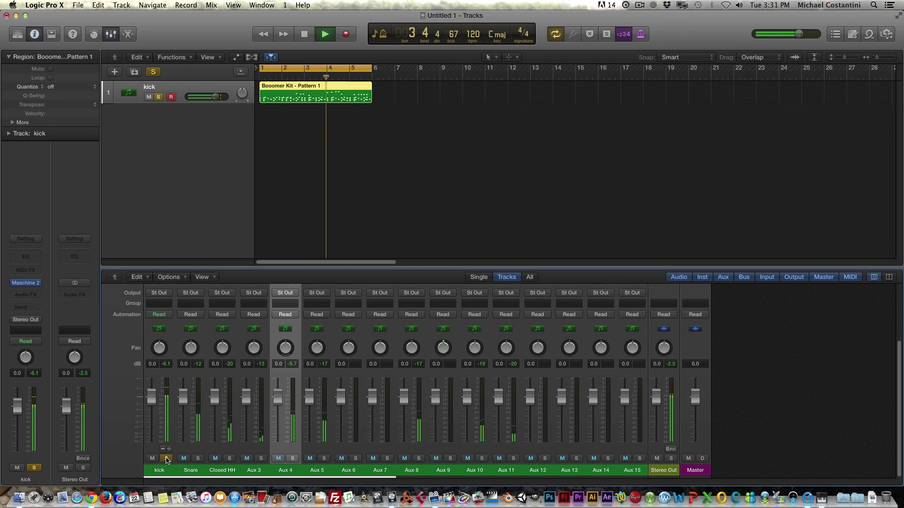
{"action": "left_click", "coordinate": [166, 458]}
{"action": "left_click", "coordinate": [197, 458]}
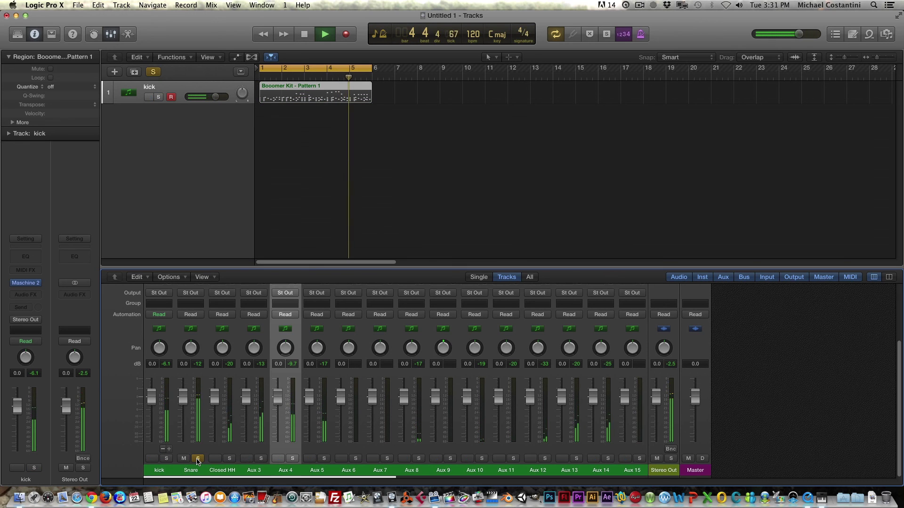
{"action": "left_click", "coordinate": [198, 459]}
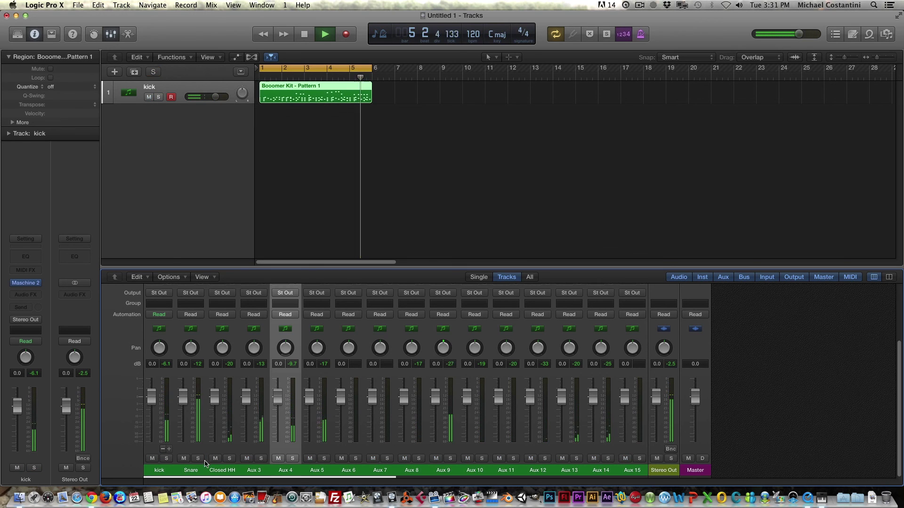
{"action": "left_click", "coordinate": [229, 459]}
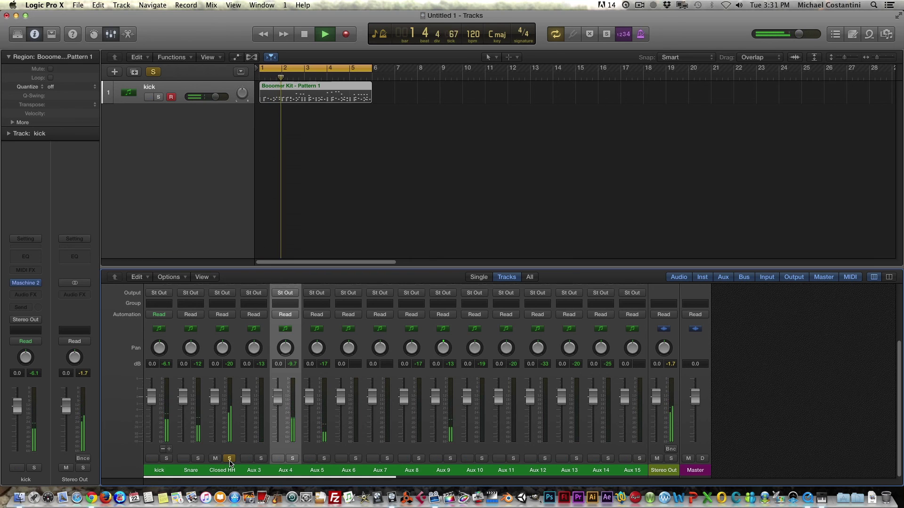
{"action": "left_click", "coordinate": [229, 458]}
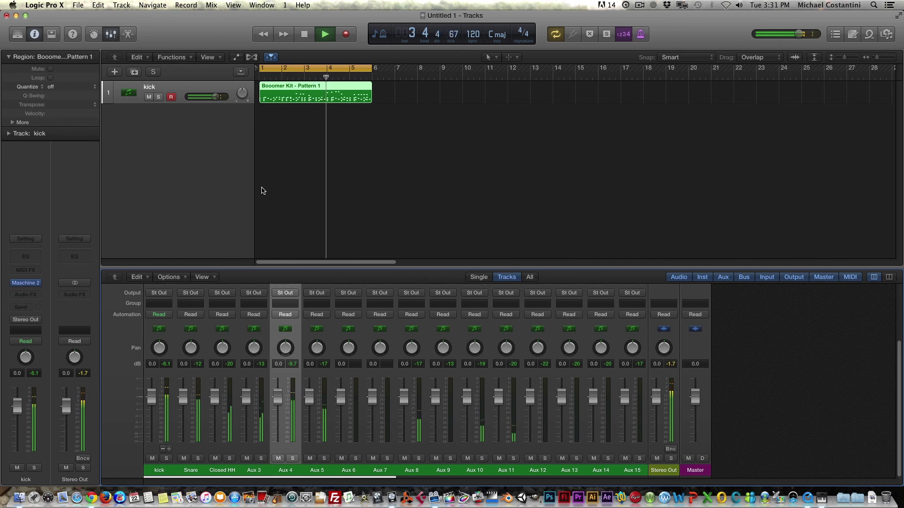
Stop playback and scroll the mixer up to reveal each channel's Input row.
{"action": "key", "text": "space"}
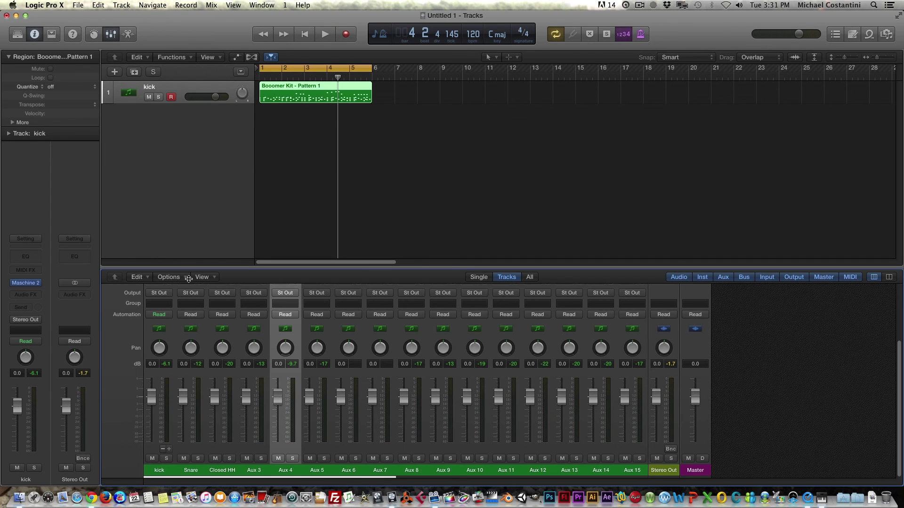
{"action": "scroll", "coordinate": [200, 317], "scroll_direction": "up", "scroll_amount": 3}
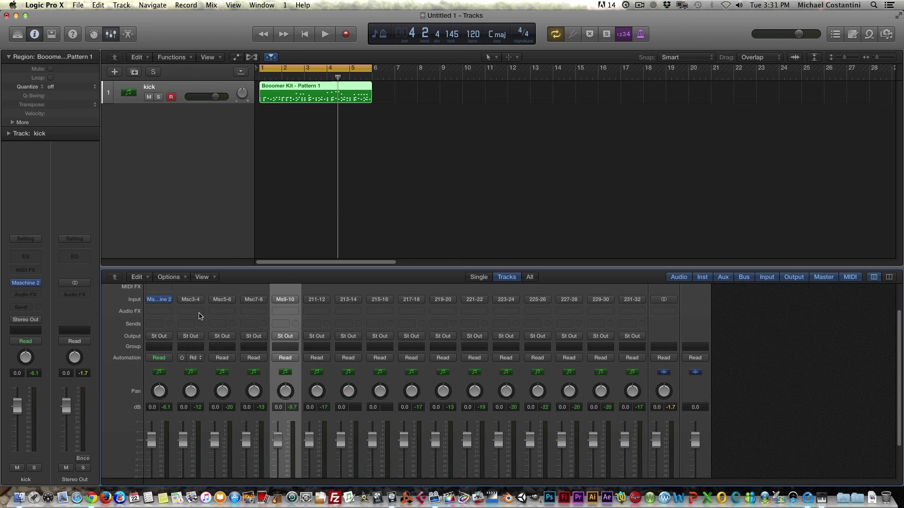